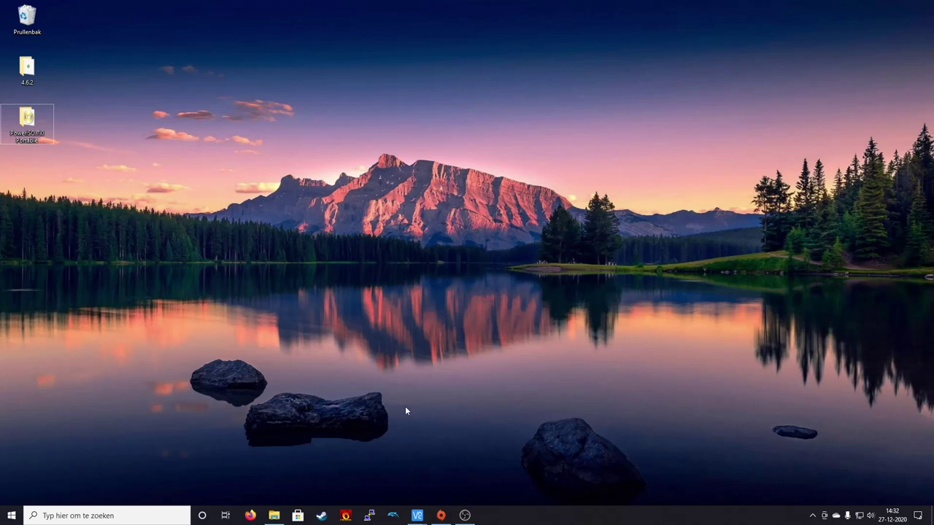
- Log into the Mac Mini with the saved MacMiniG4 PuTTY session, entering the login name and password
click(370, 515)
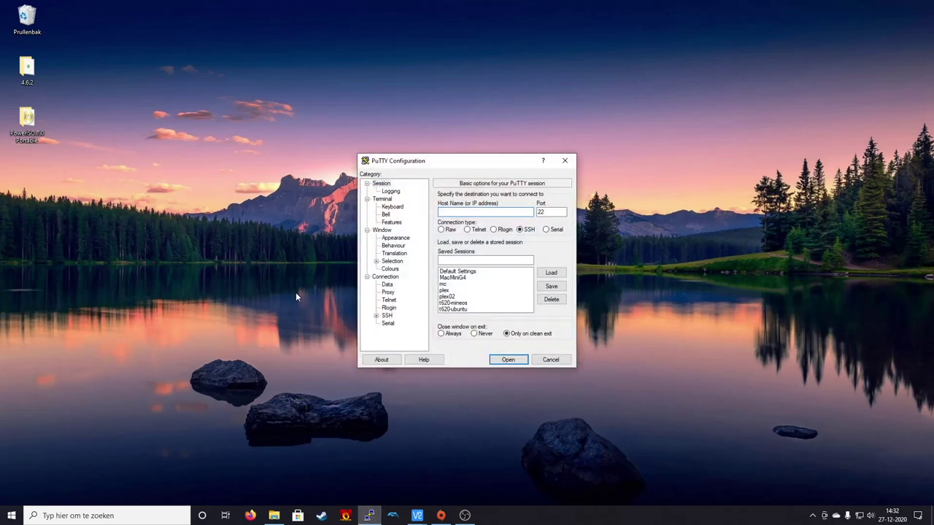
double_click(456, 284)
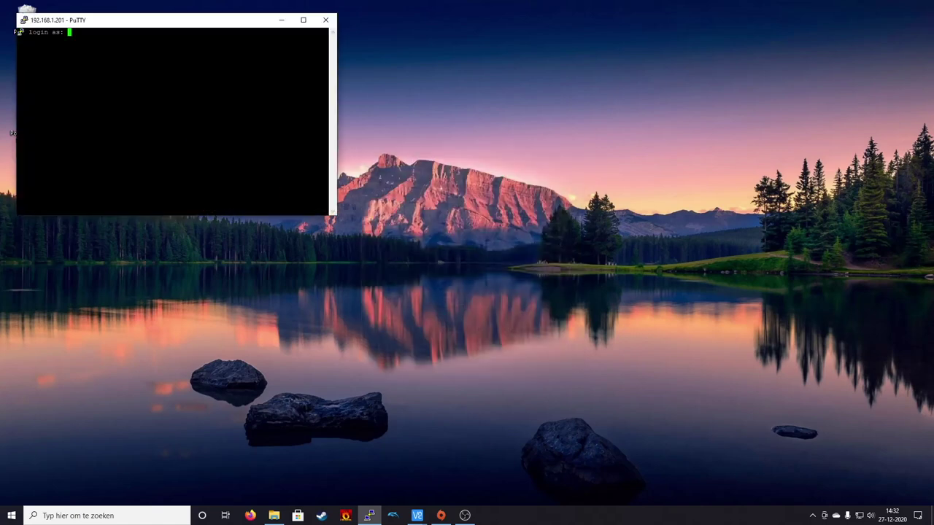
drag(175, 19, 443, 164)
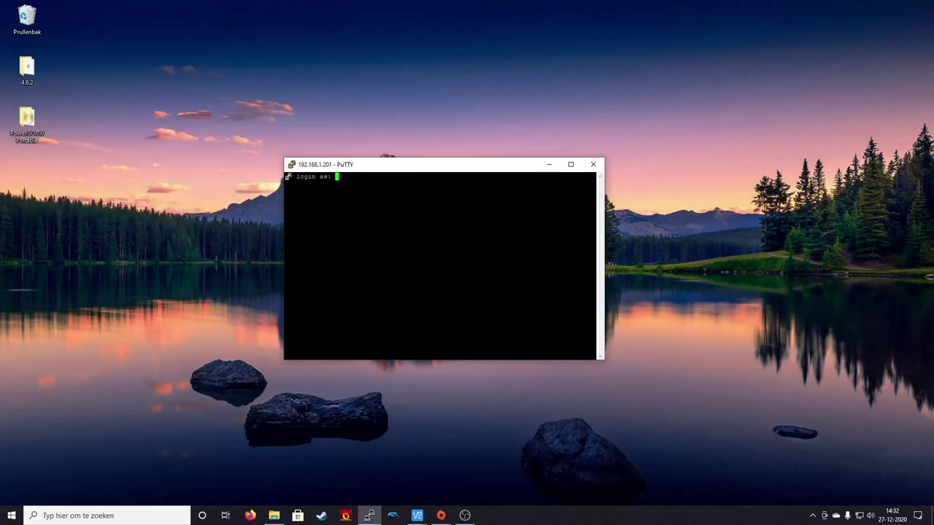
text(niels)
key(Return)
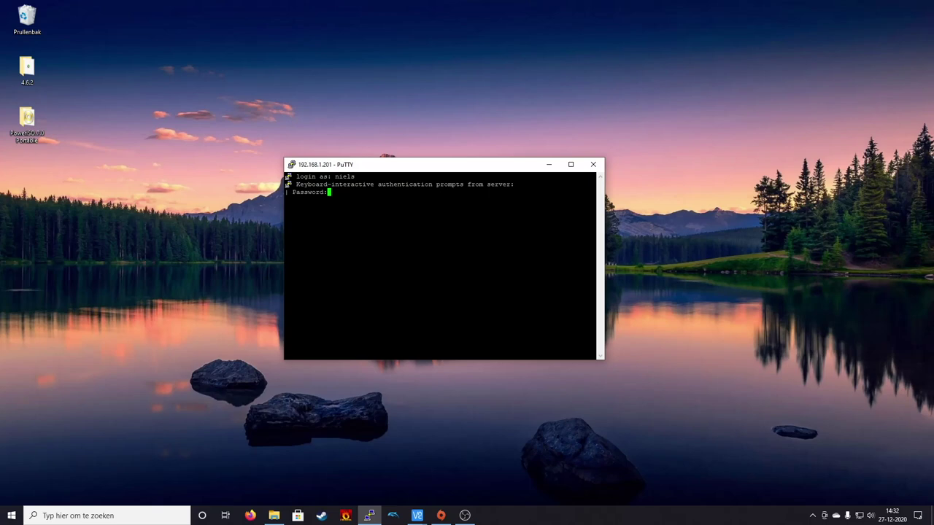
key(Return)
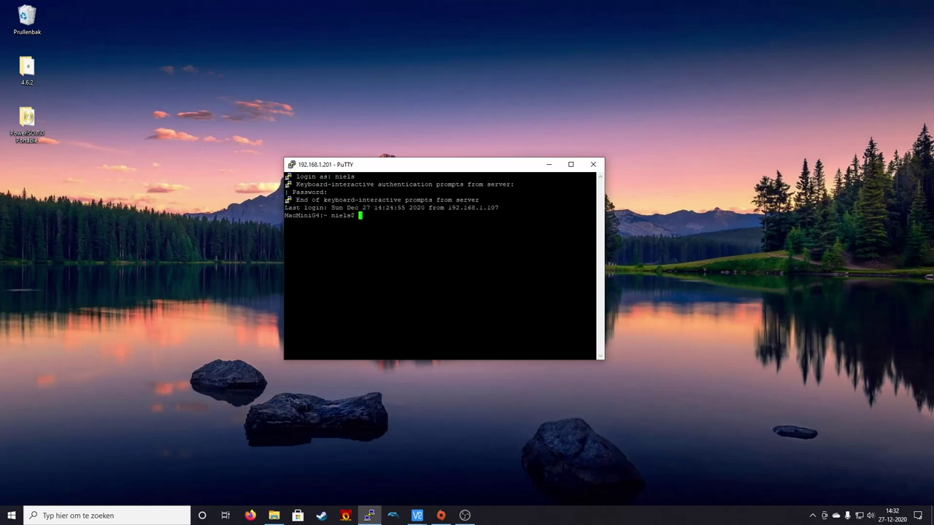
- Run top and resize the terminal into a tall window at the right edge
drag(516, 167, 845, 9)
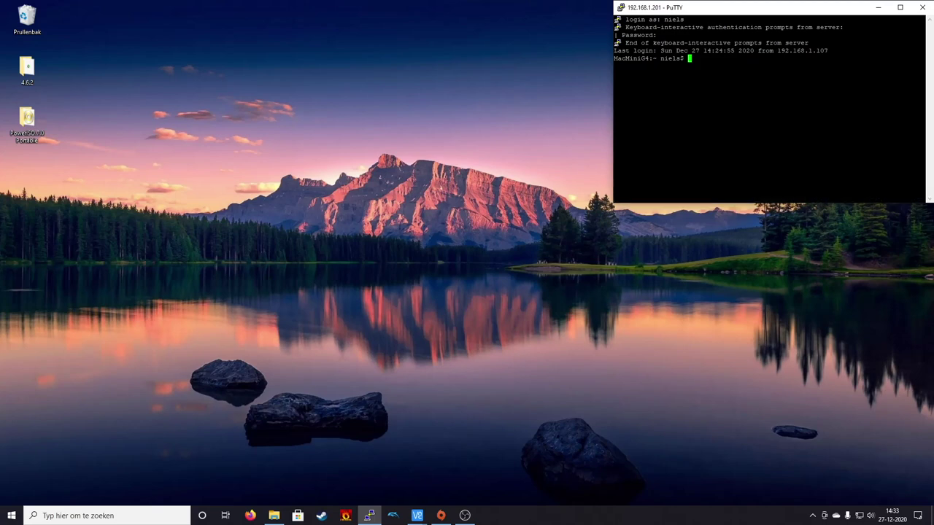
text(top)
key(Return)
drag(734, 203, 734, 504)
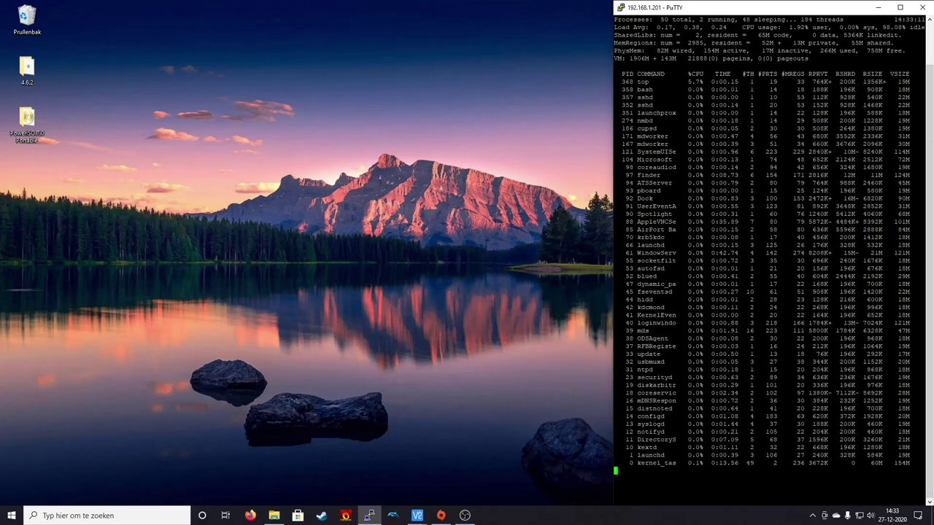
mouse_move(613, 234)
mouse_down()
mouse_move(632, 236)
mouse_move(623, 237)
mouse_up()
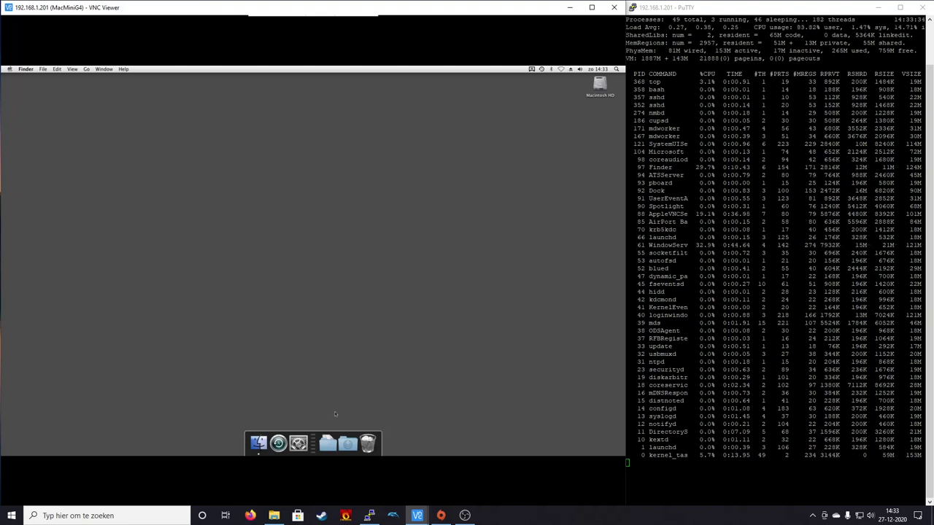
- Empty the Mac's Trash from the Dock, confirm it, and launch System Preferences
right_click(367, 443)
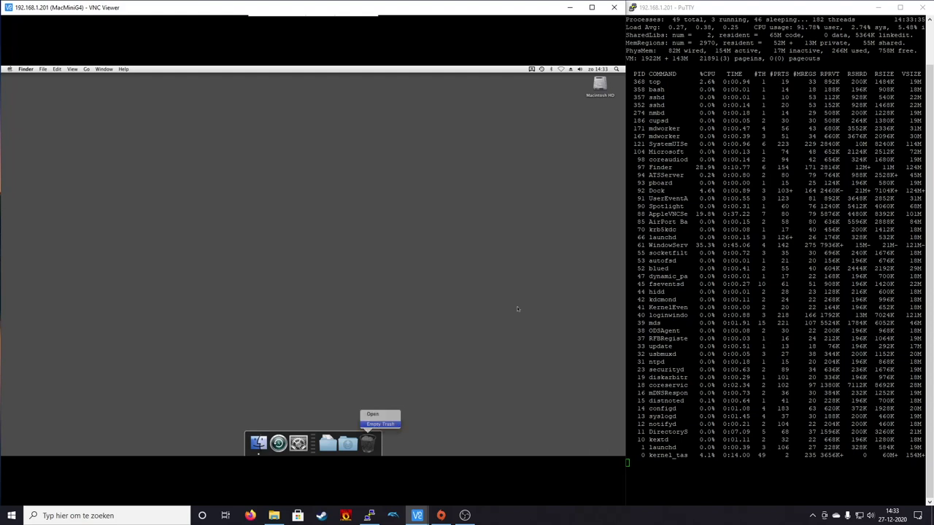
click(453, 219)
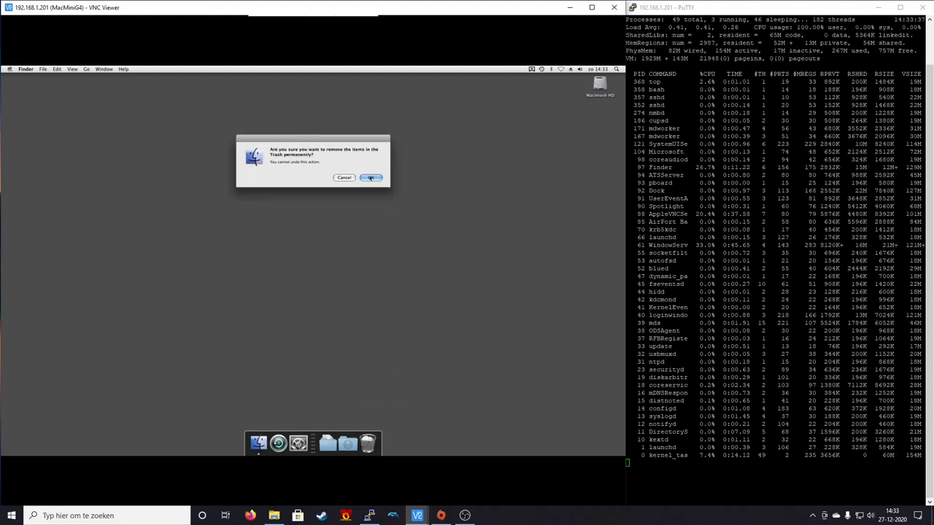
click(371, 179)
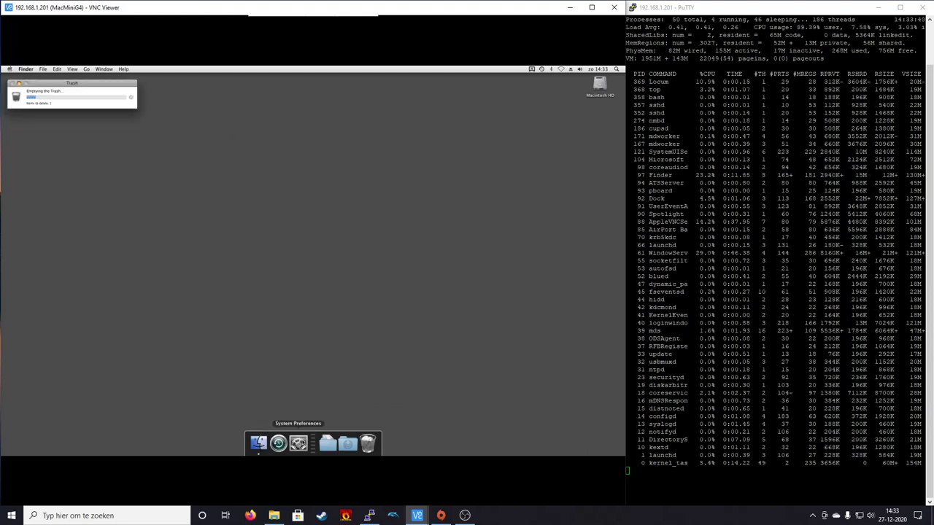
click(299, 443)
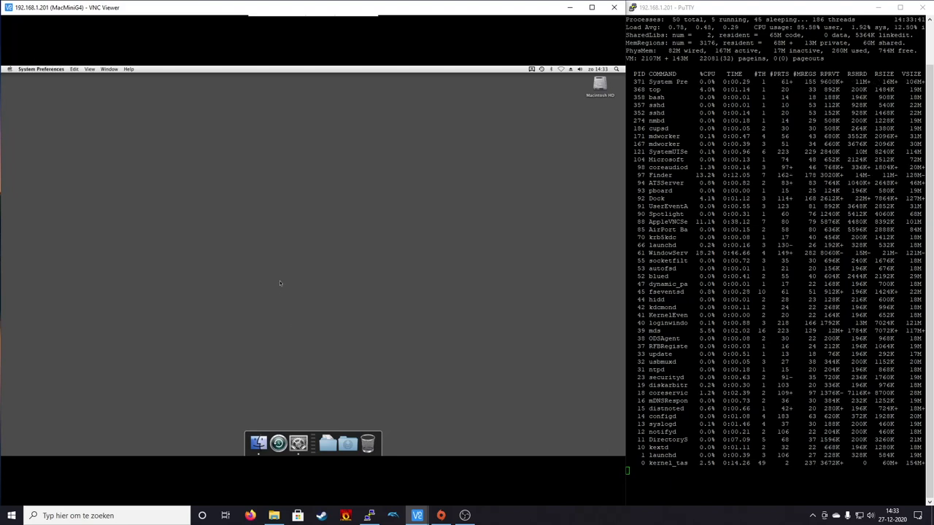
- In Sharing, review File Sharing, Screen Sharing and Remote Login, then bring up File Sharing's protocol options
click(352, 253)
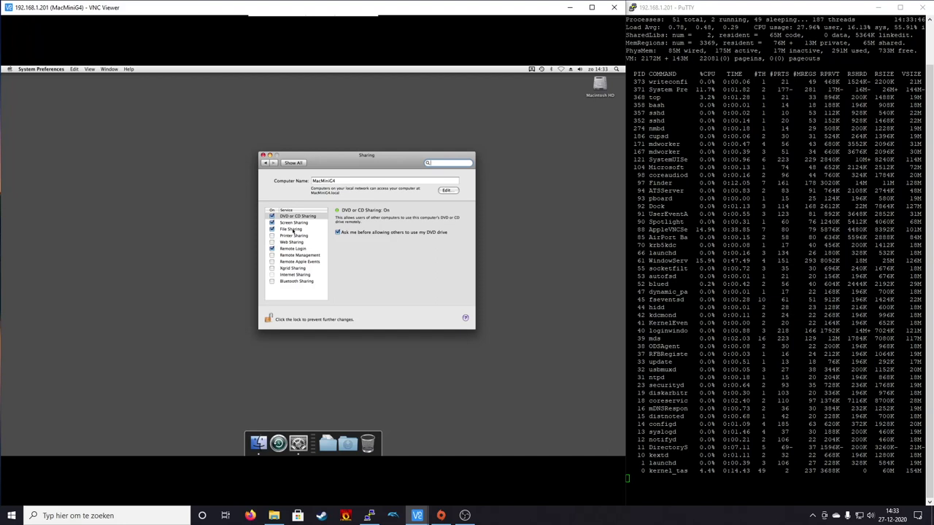
click(290, 230)
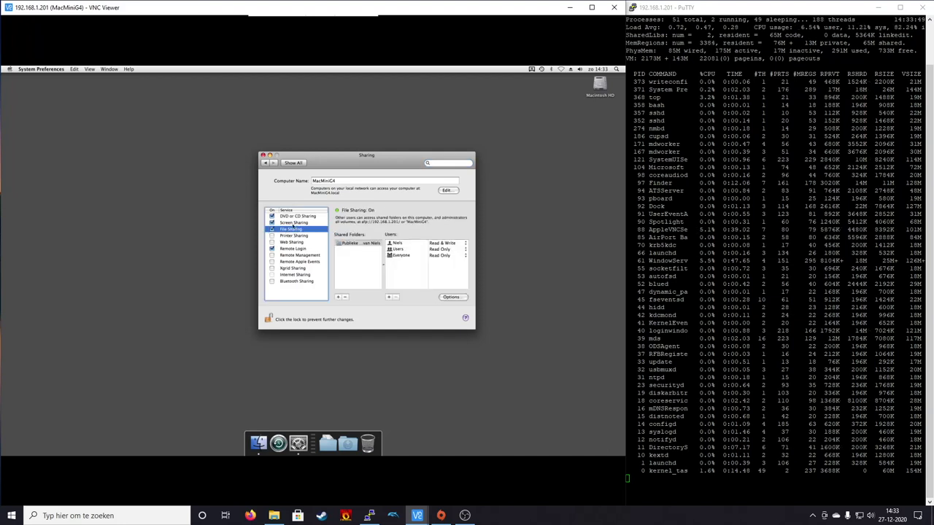
click(290, 223)
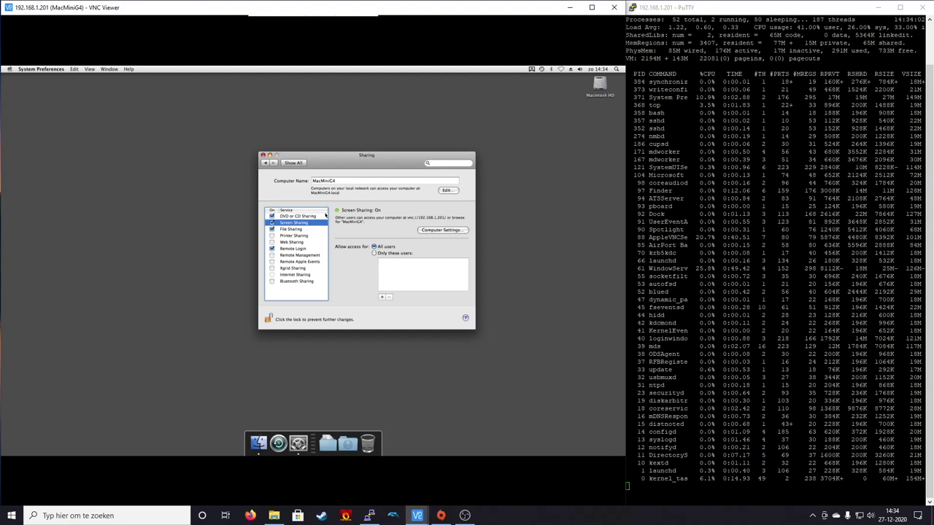
click(292, 250)
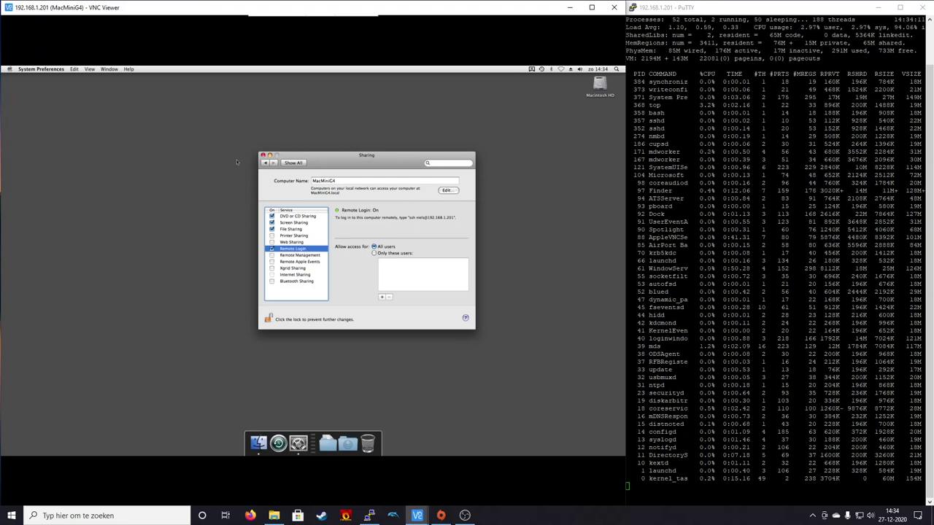
click(291, 229)
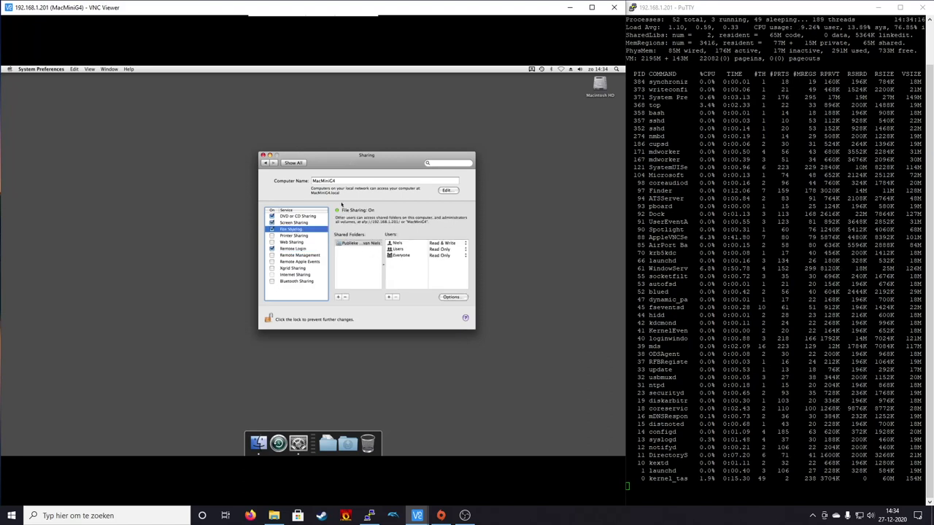
click(451, 298)
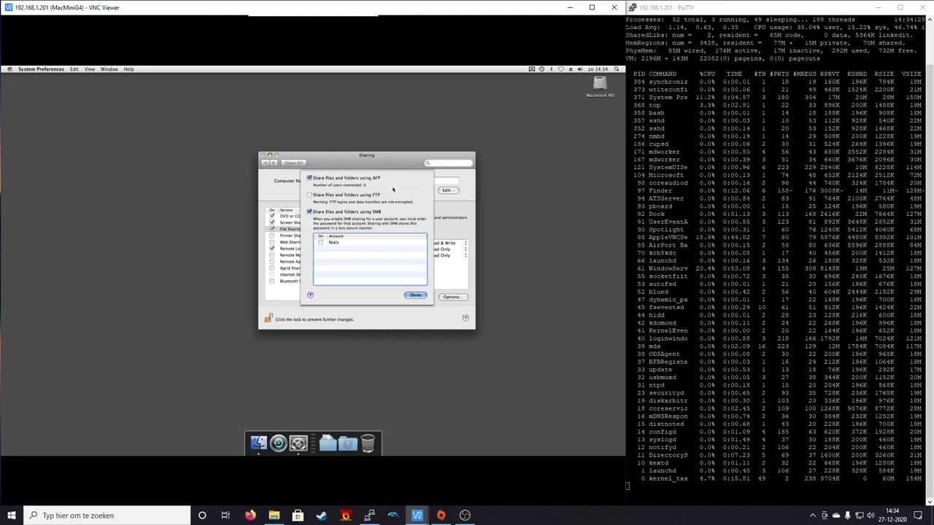
- Close the protocol options with SMB kept, then select the Public folder's Everyone entry
click(415, 295)
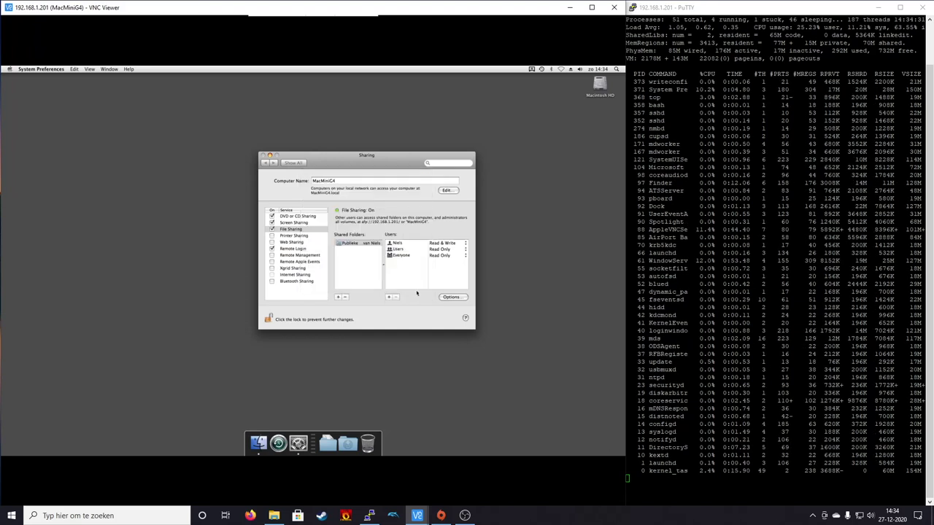
click(353, 267)
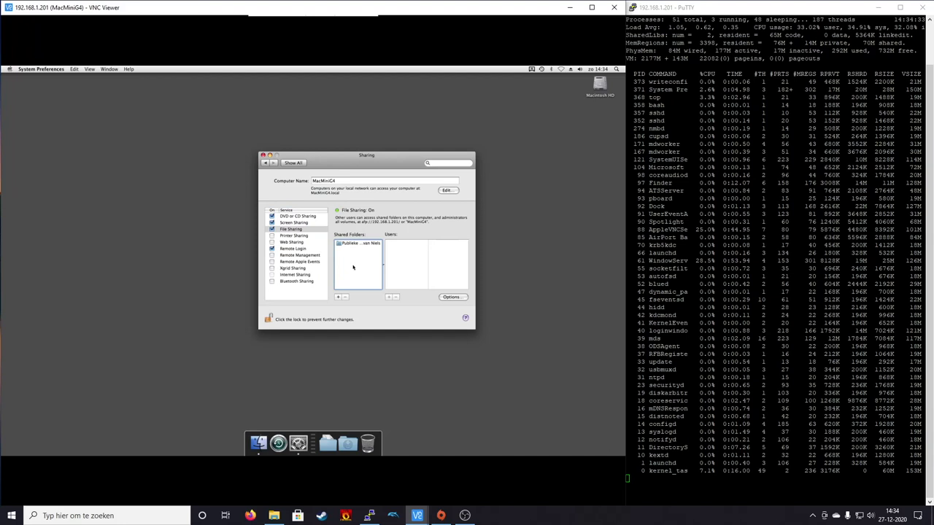
click(359, 245)
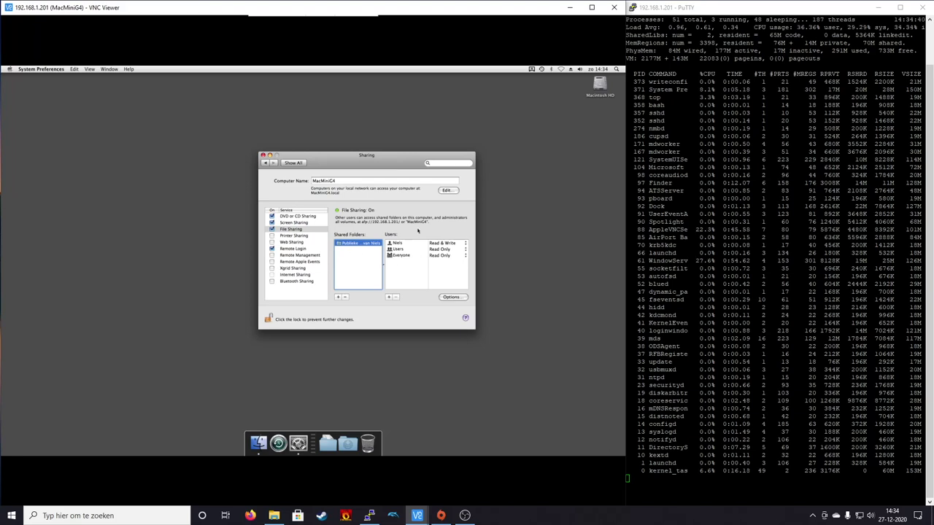
click(397, 243)
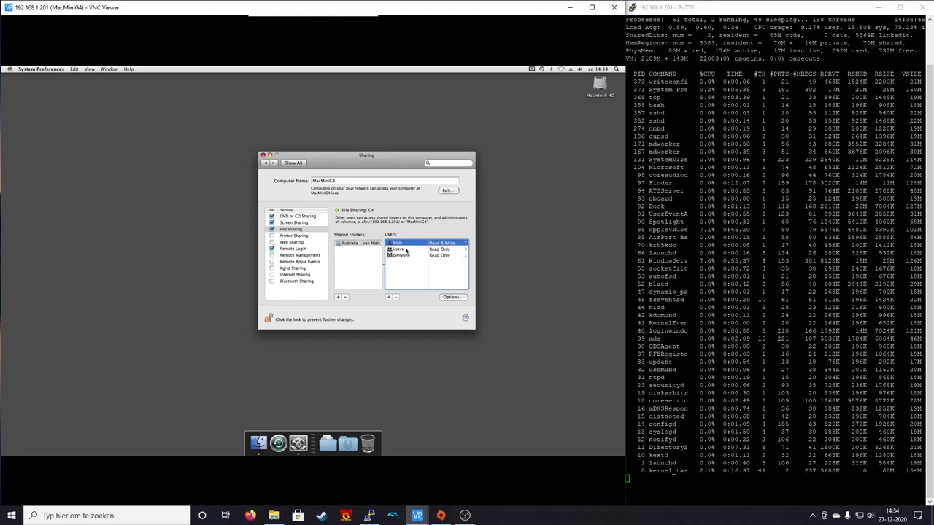
click(406, 255)
click(409, 252)
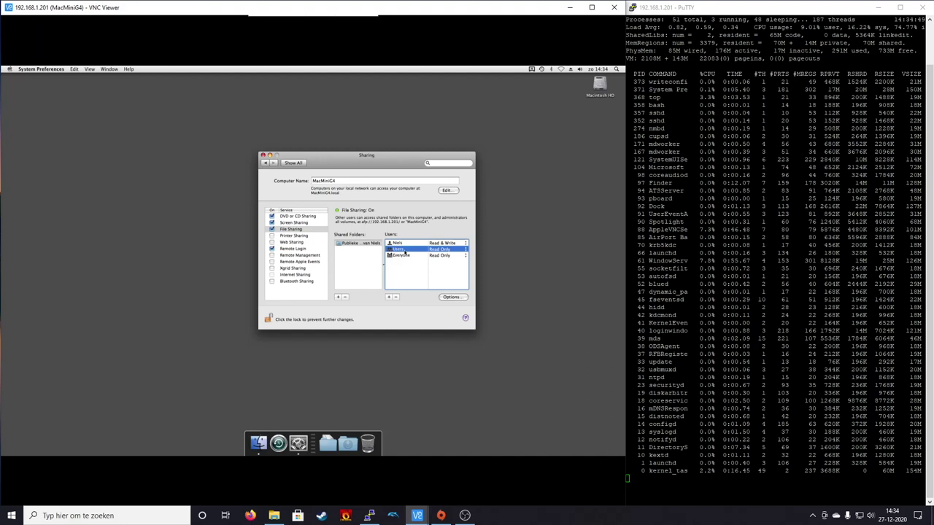
click(411, 255)
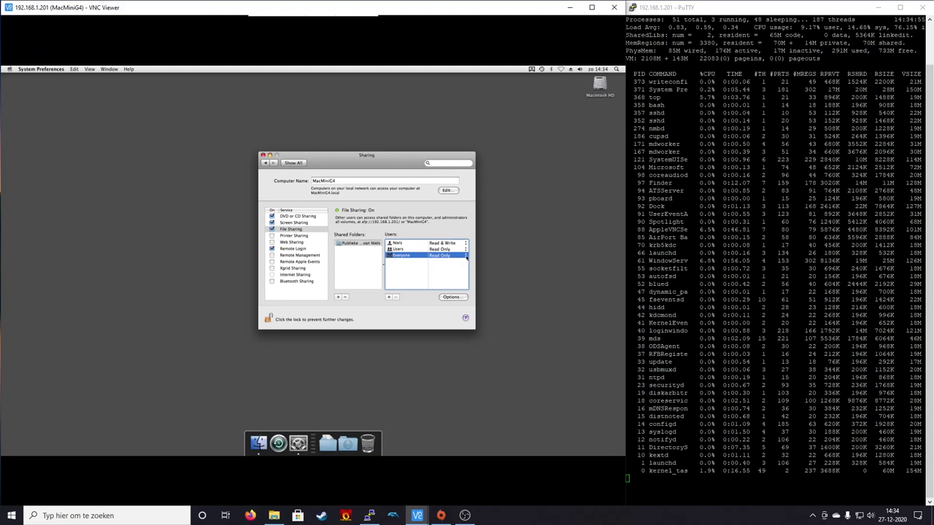
- Set Everyone's permission on the Public folder to Read & Write
click(466, 257)
click(403, 262)
click(468, 256)
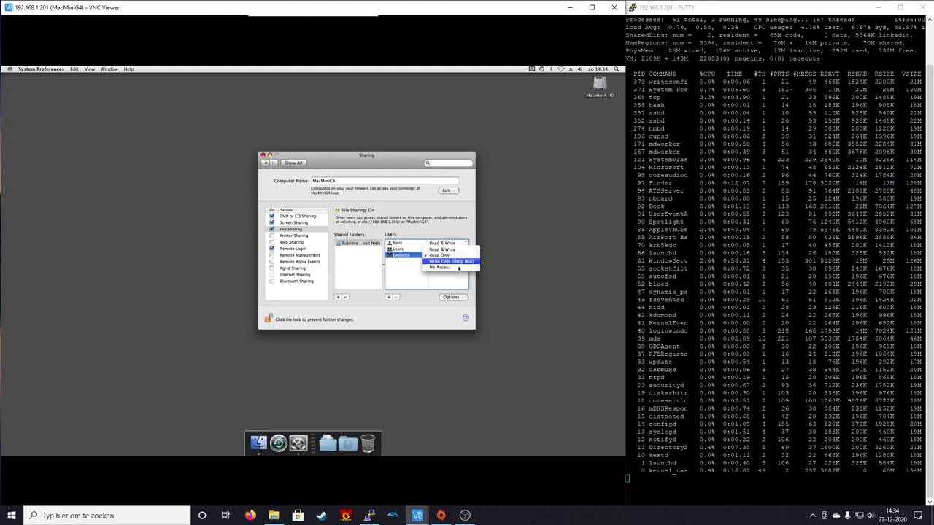
click(462, 270)
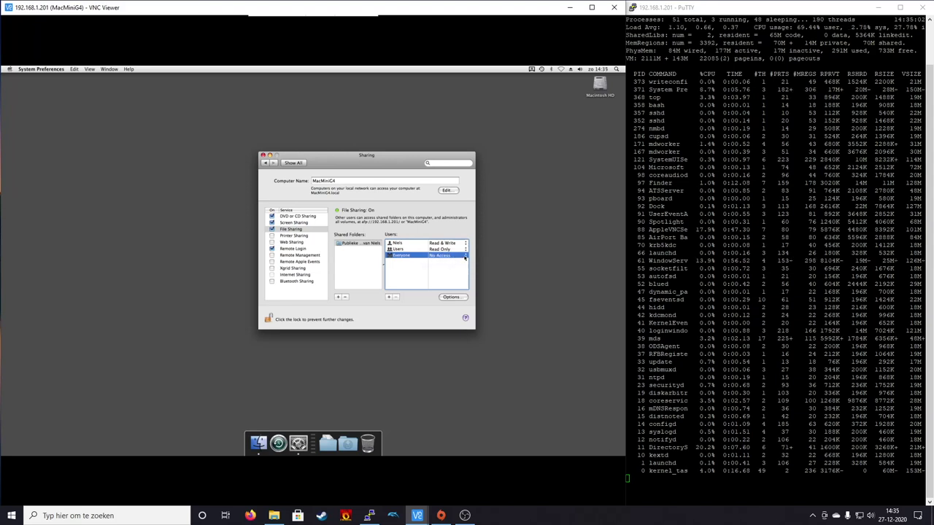
click(464, 256)
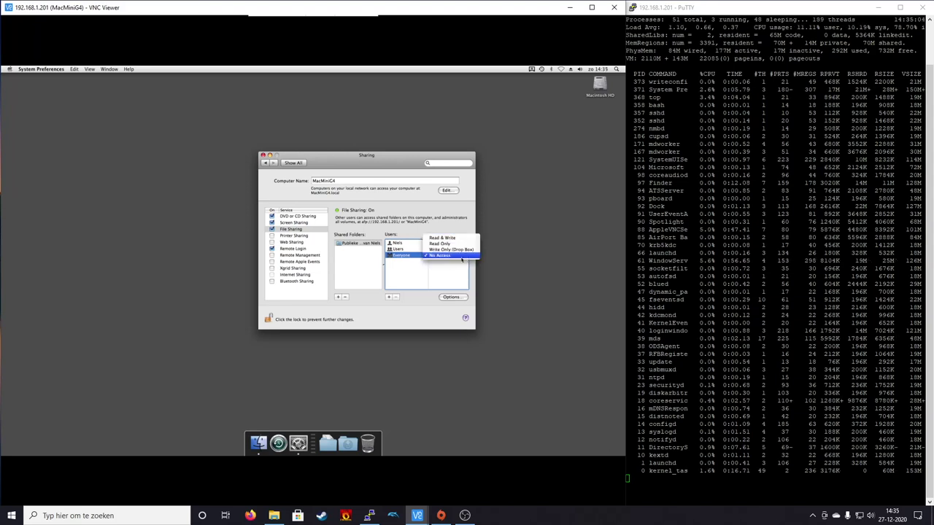
click(450, 241)
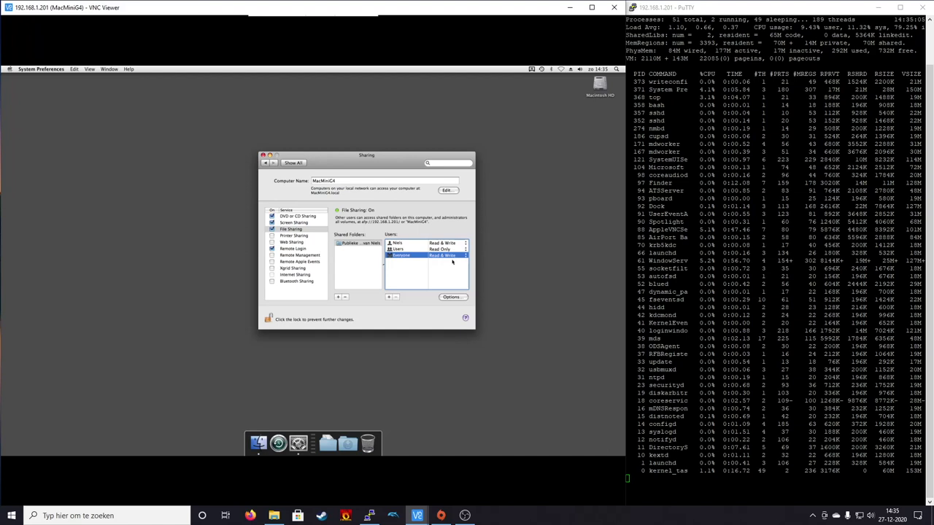
click(441, 243)
click(420, 267)
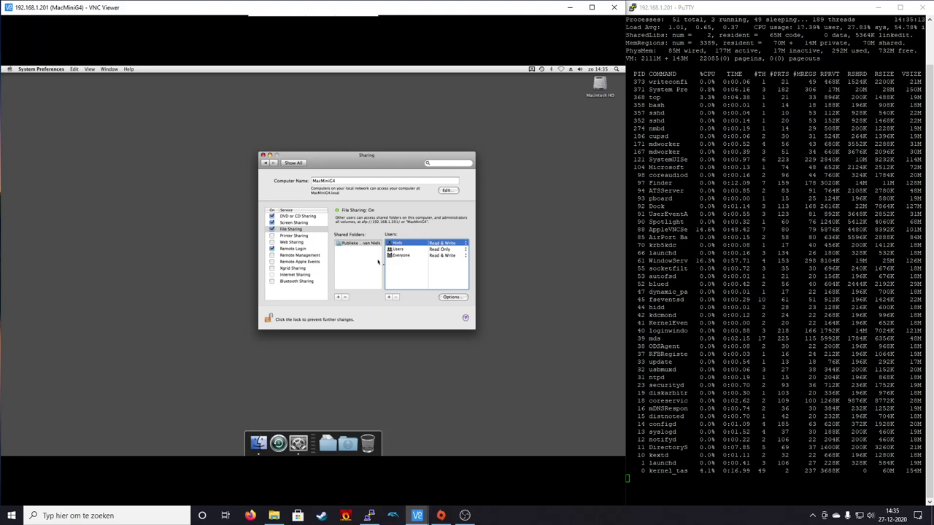
- Locate the Shares folder on Macintosh HD and add Documents as a shared folder
click(374, 262)
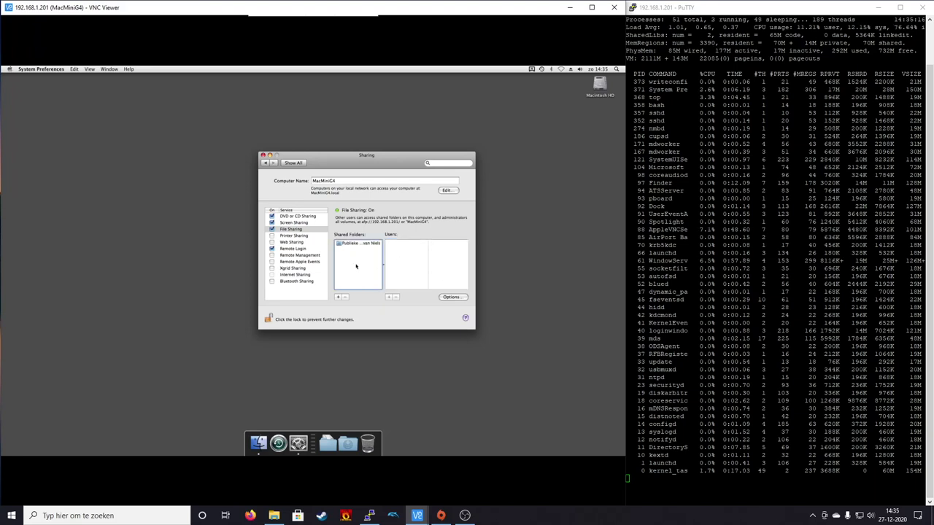
click(336, 297)
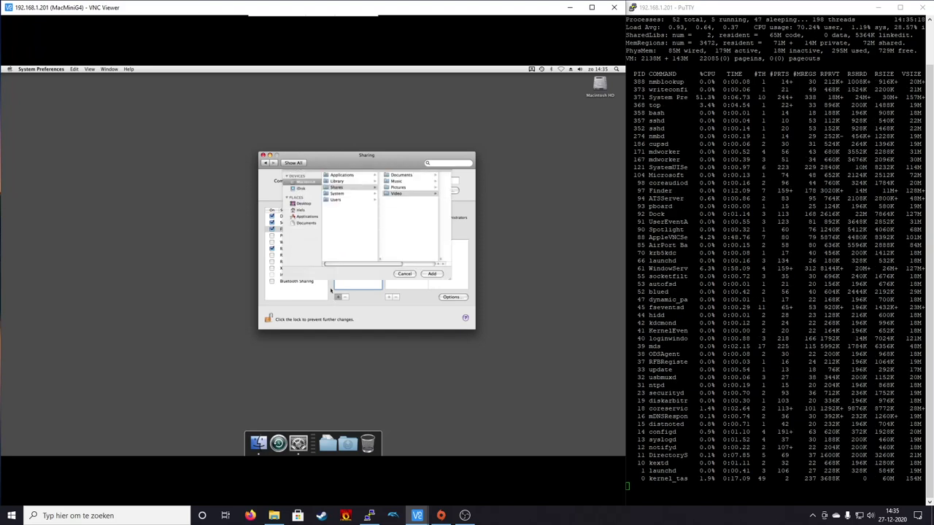
click(258, 443)
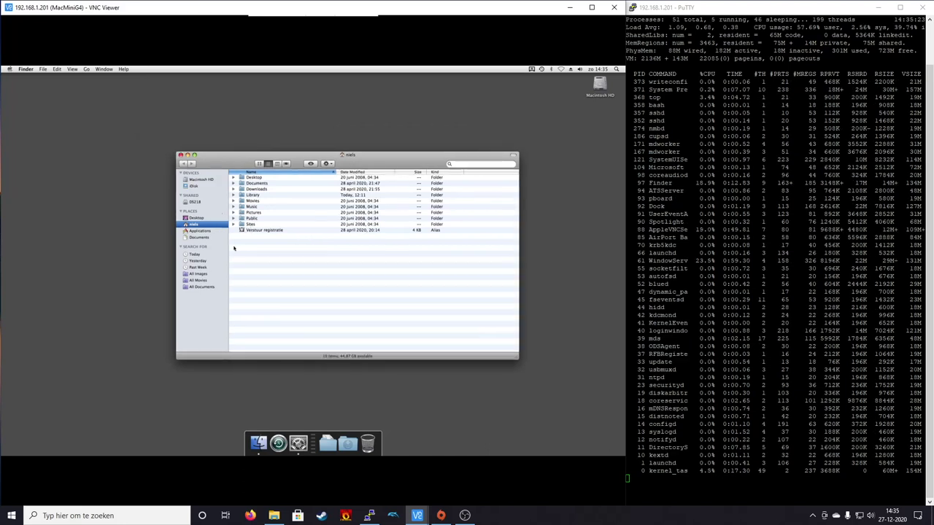
click(201, 180)
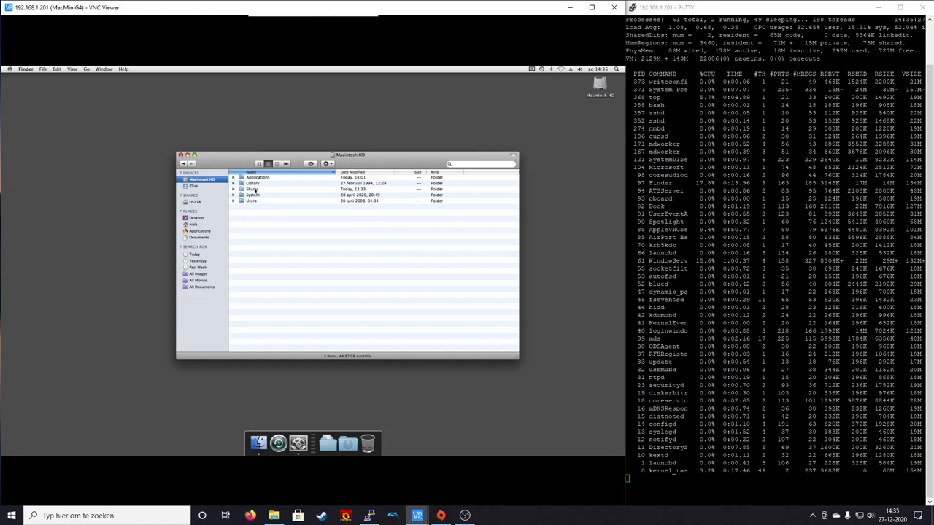
double_click(254, 190)
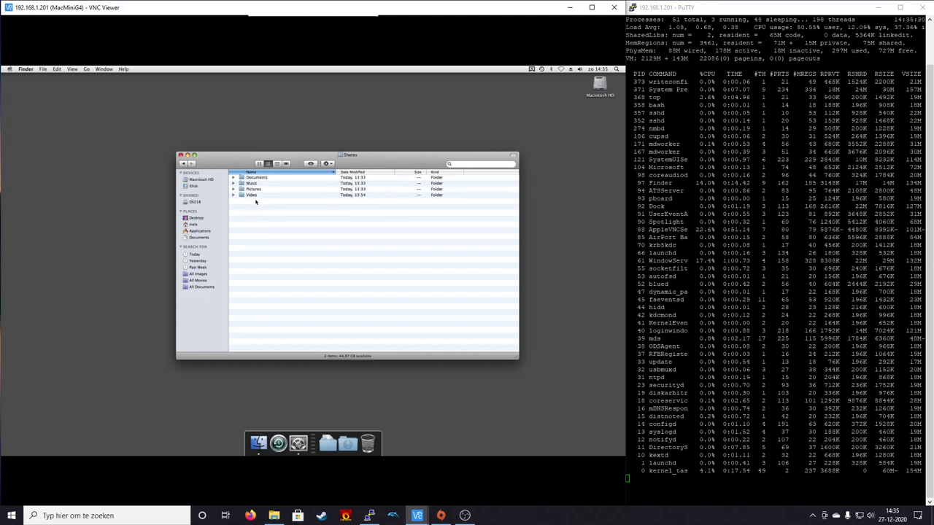
click(255, 179)
key(Down)
key(Down)
key(Down)
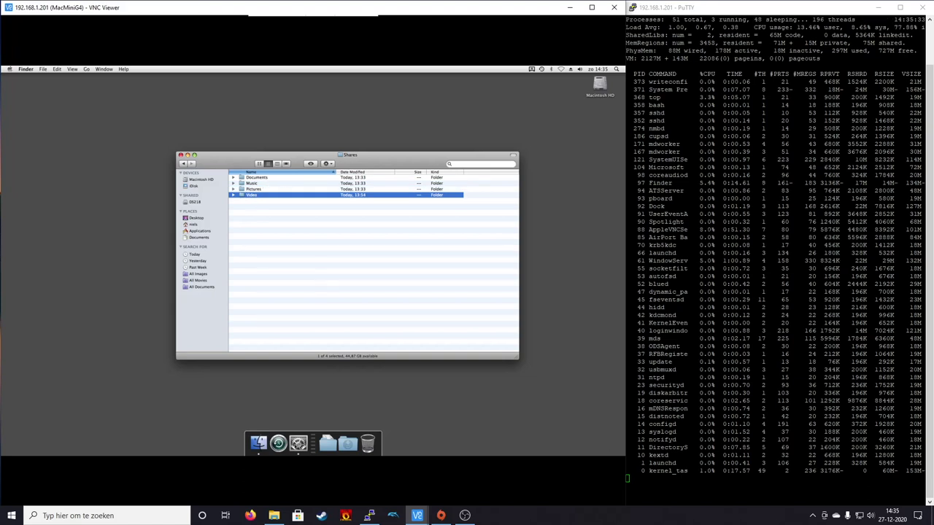
click(298, 443)
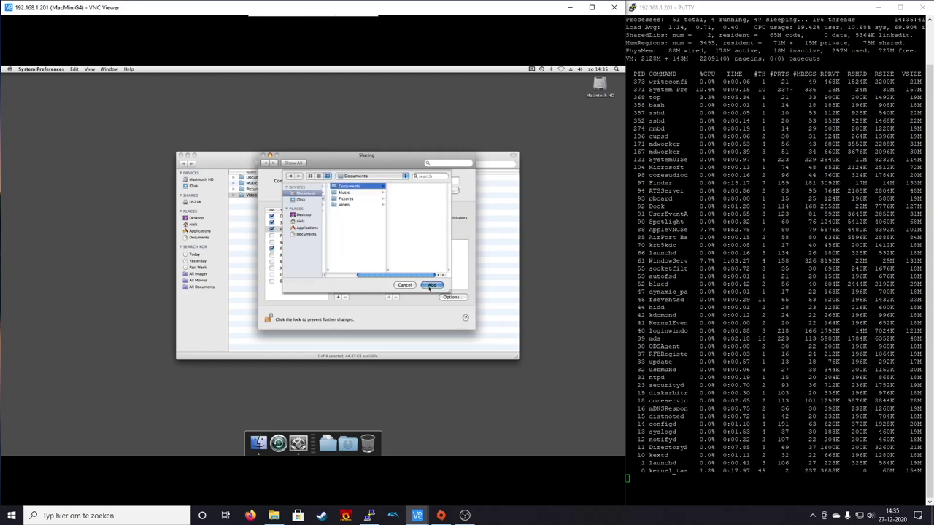
click(431, 285)
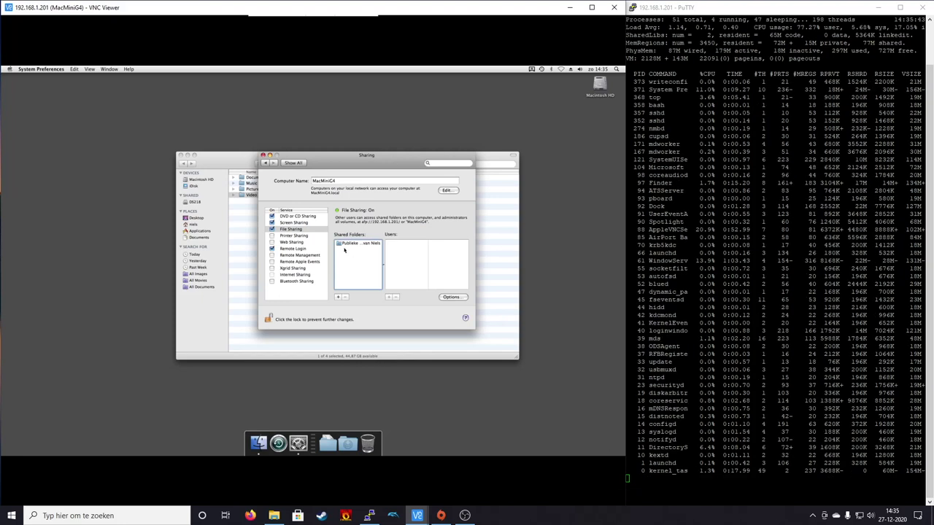
- Add the Music, Pictures and Video folders to the shared folders list
click(338, 297)
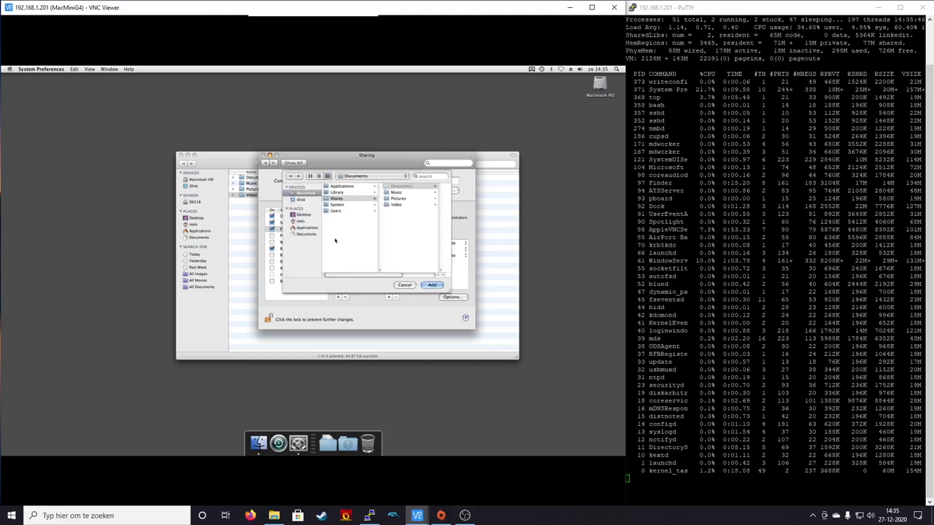
click(397, 192)
click(432, 285)
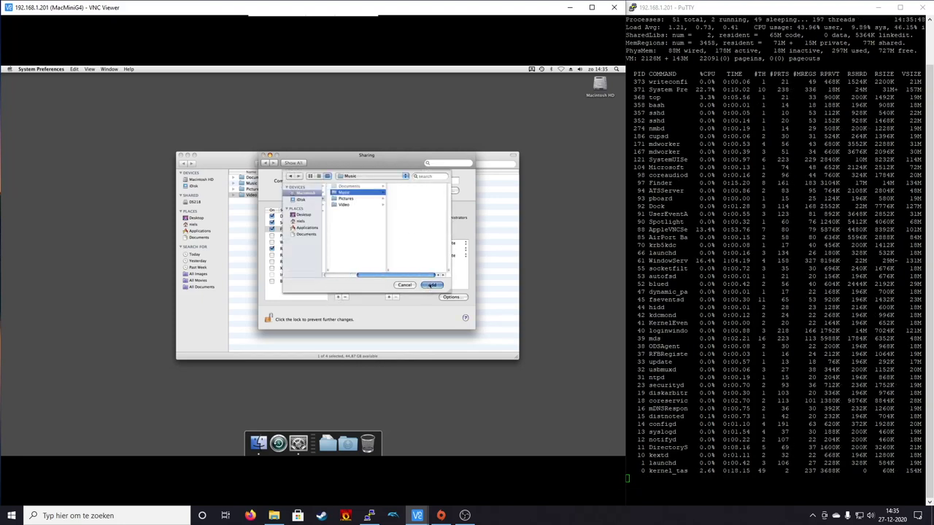
click(338, 297)
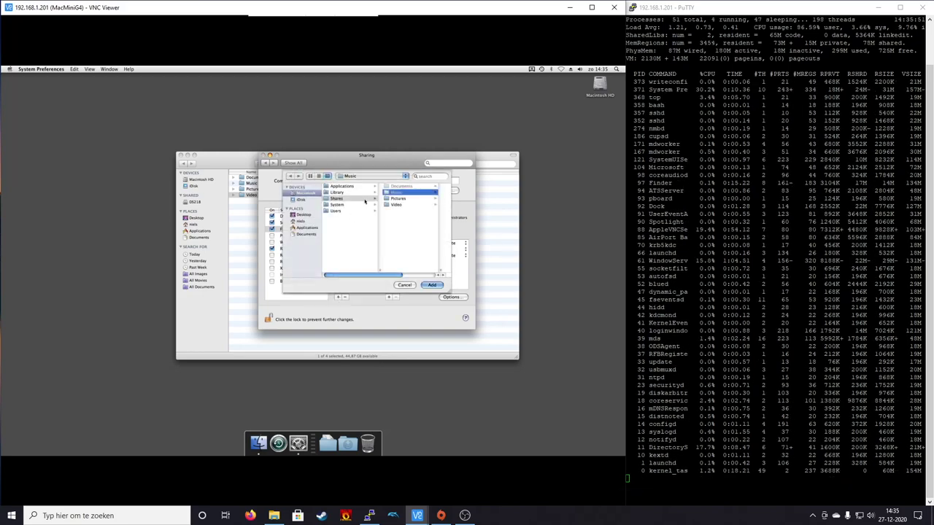
click(399, 199)
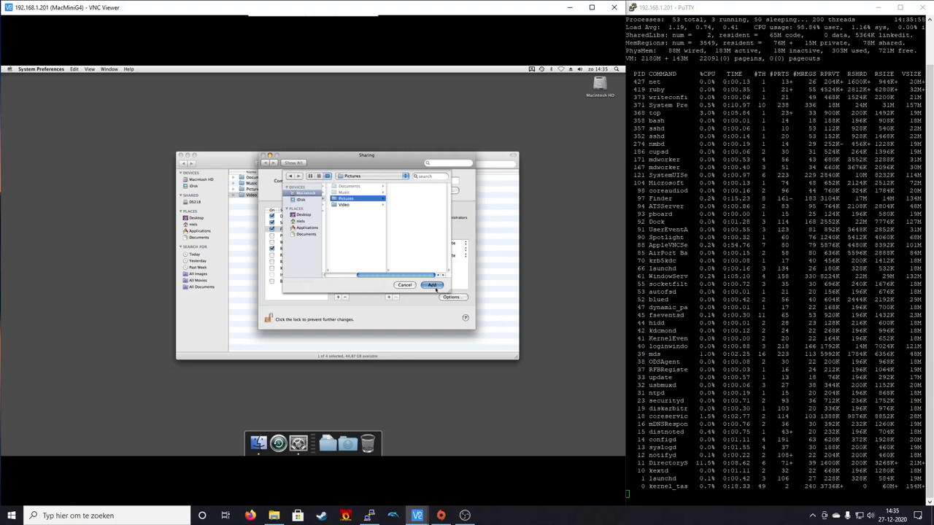
click(435, 288)
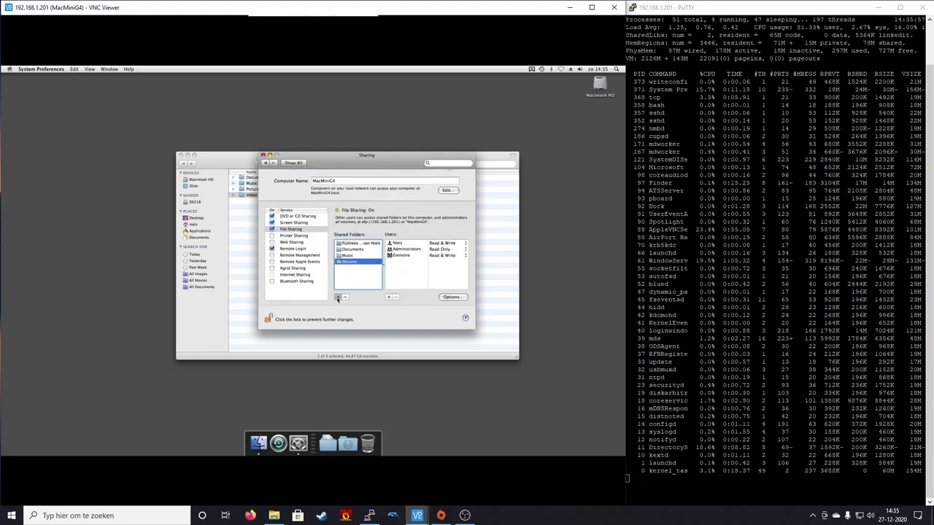
click(338, 298)
click(359, 204)
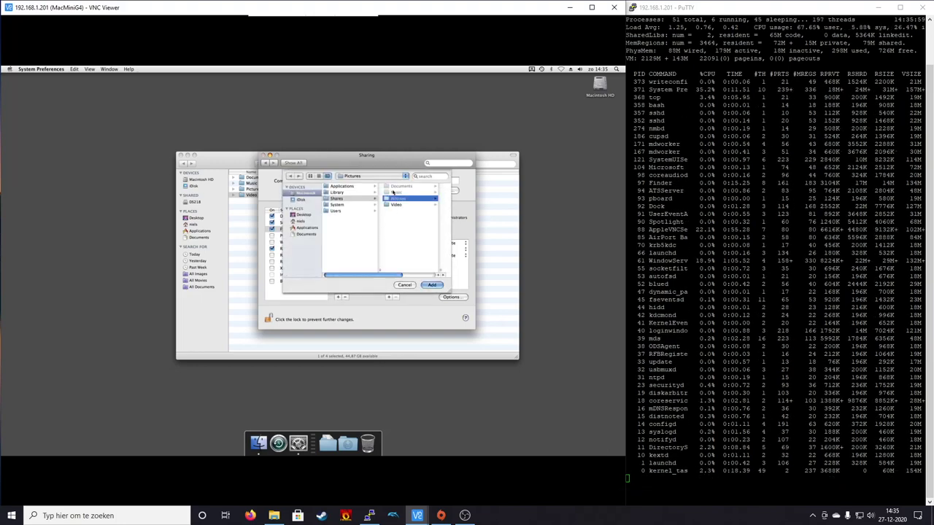
click(438, 285)
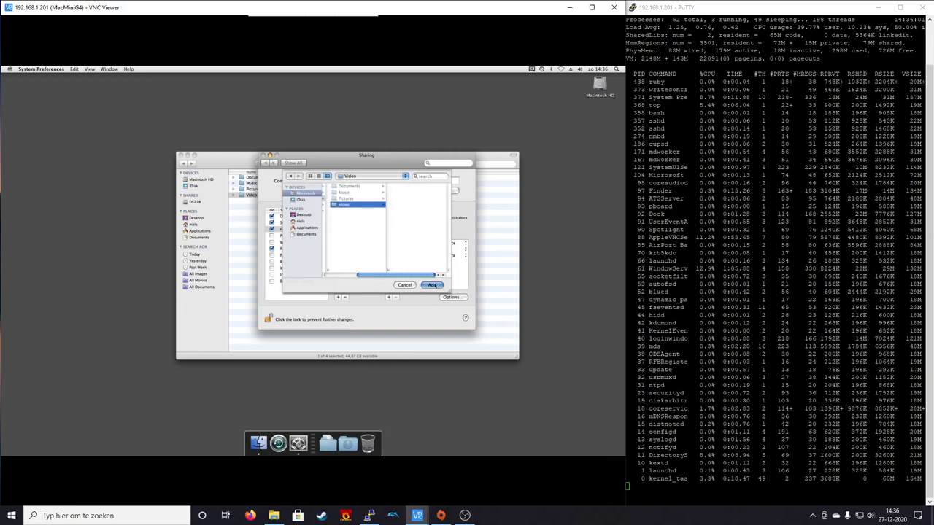
click(435, 286)
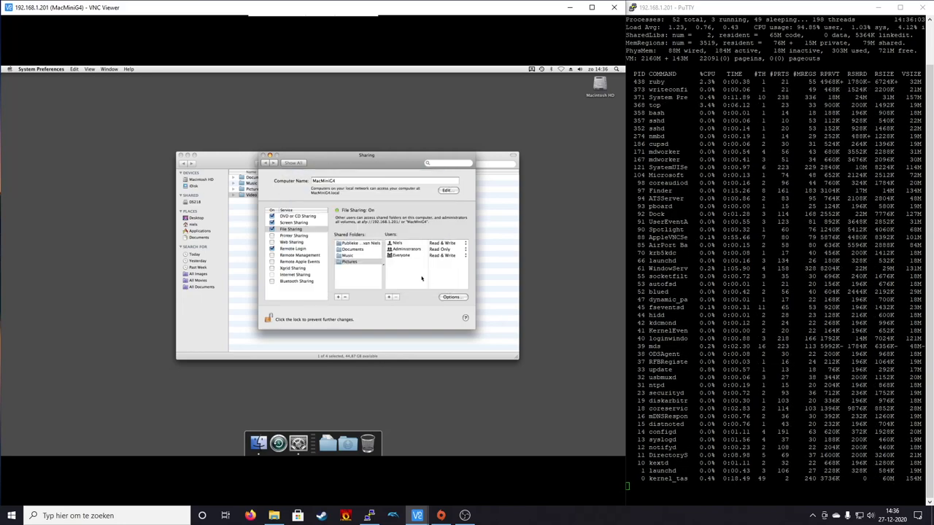
- Review the Users permissions on the Documents, Music, Pictures and Video shares
click(347, 250)
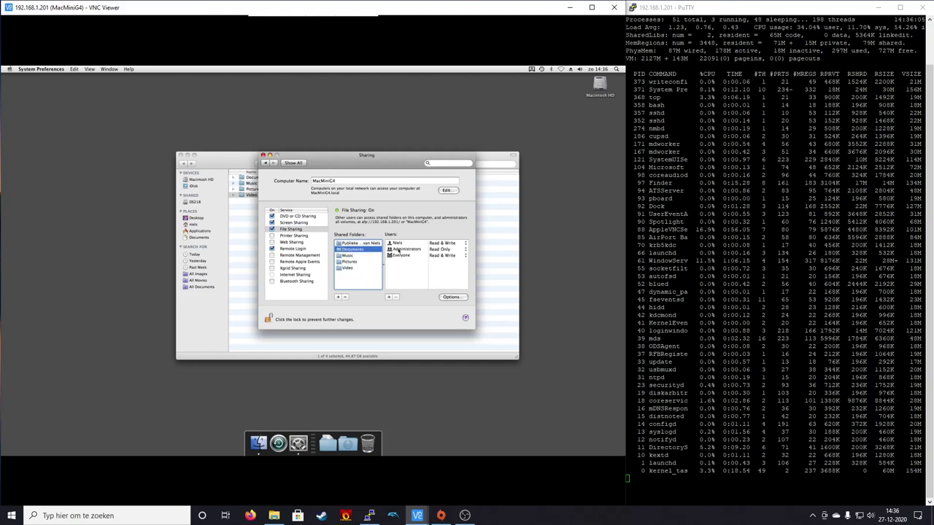
click(347, 256)
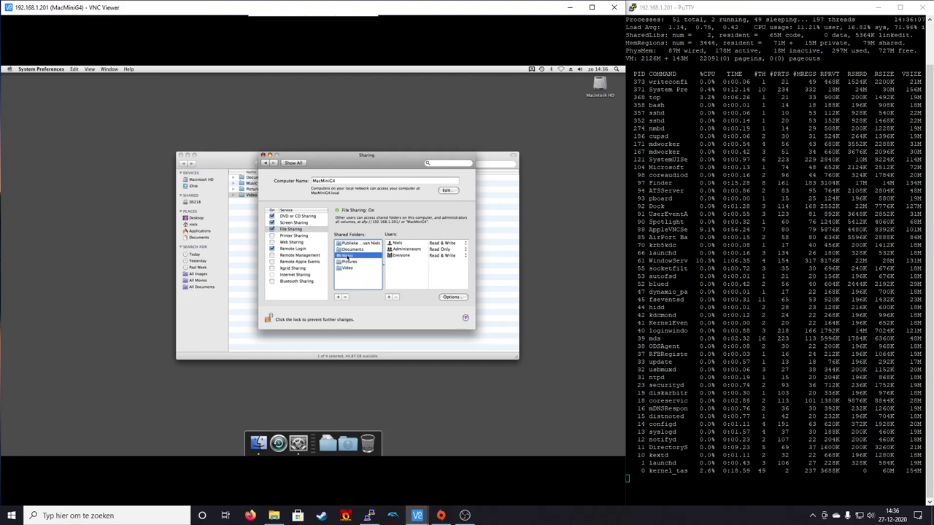
click(347, 262)
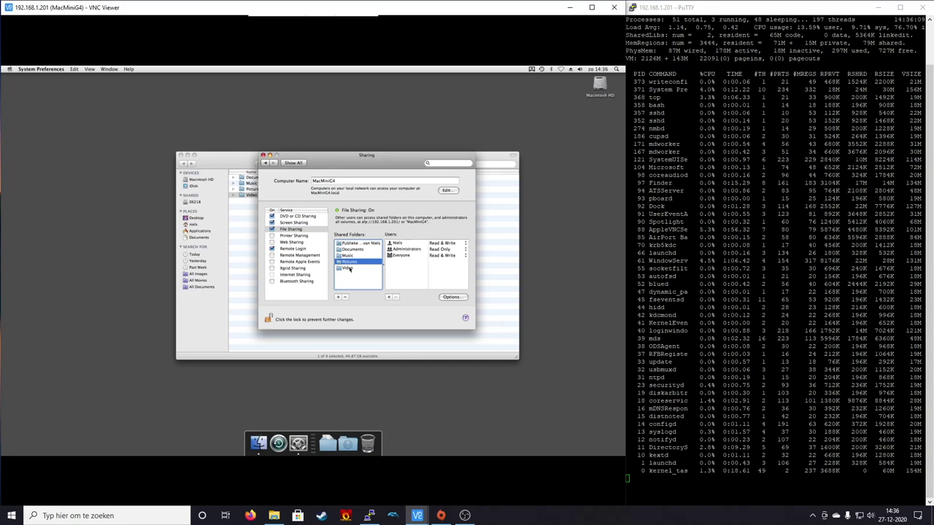
click(347, 268)
click(441, 261)
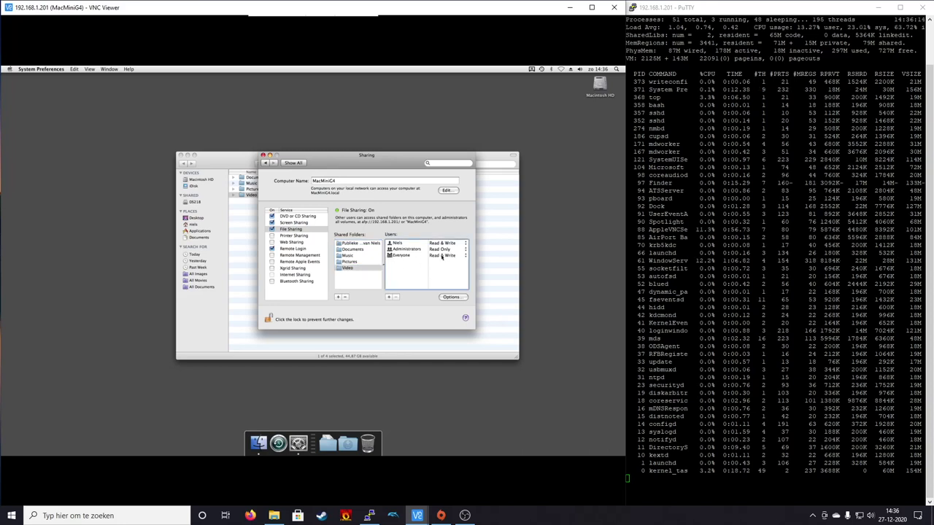
click(347, 261)
click(348, 255)
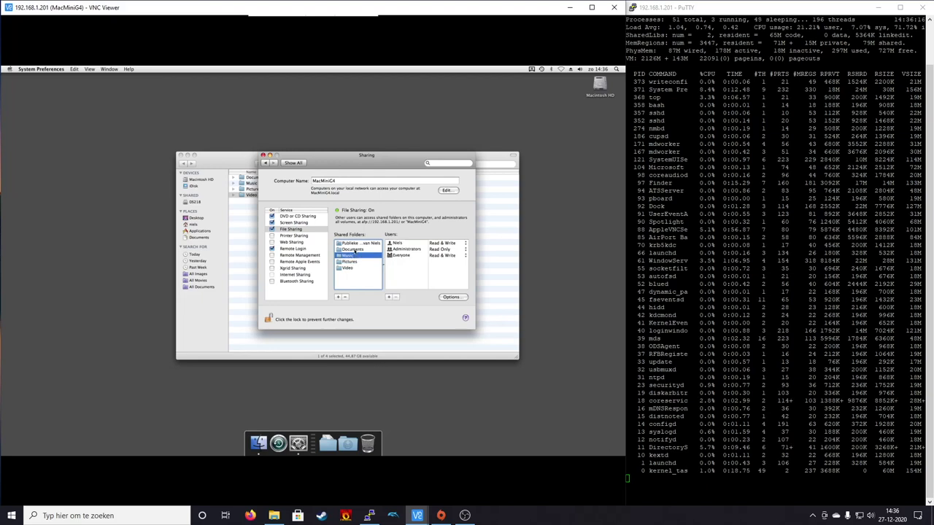
click(350, 249)
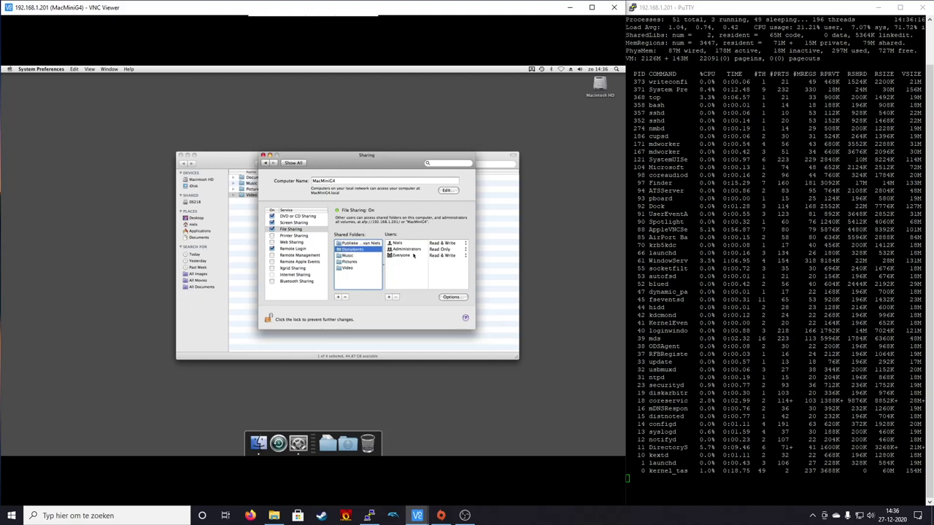
- Go through the four shares again, confirming Video lists Everyone as Read & Write
click(348, 255)
click(350, 261)
click(356, 268)
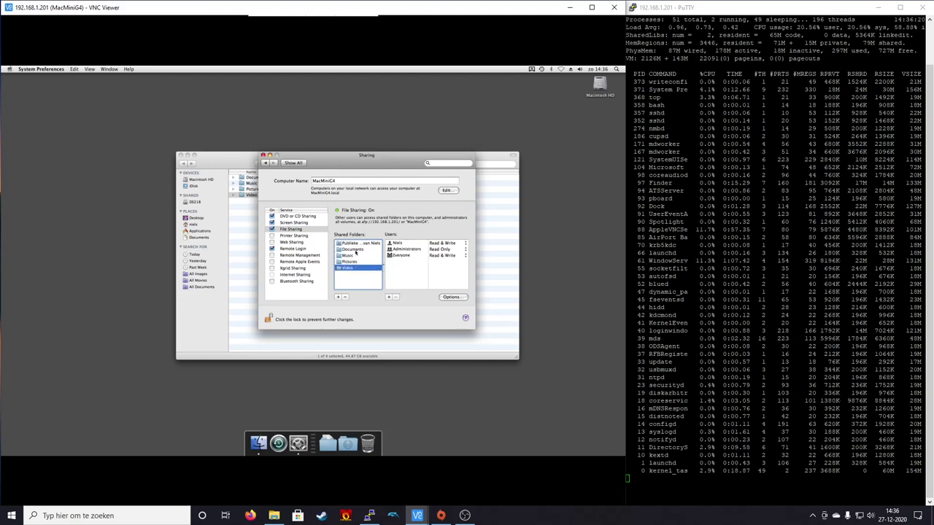
click(356, 250)
click(352, 255)
click(351, 261)
click(351, 274)
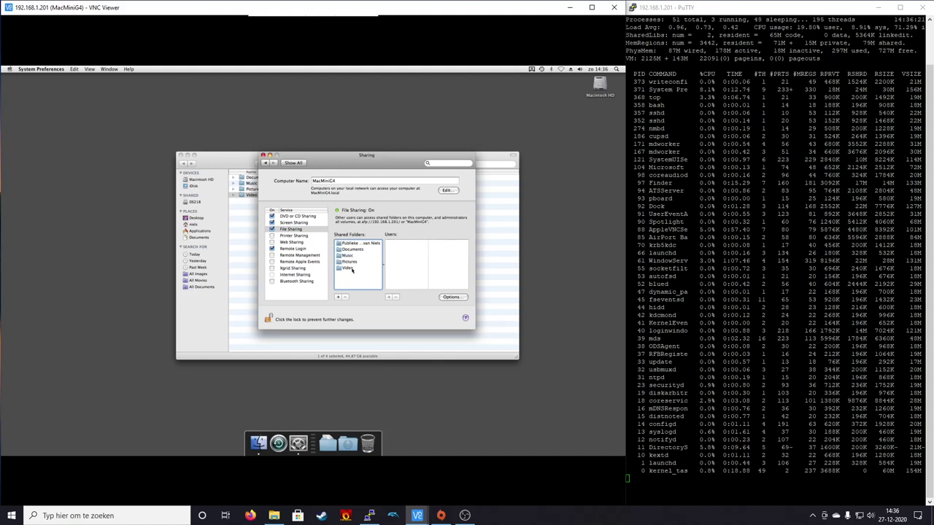
click(352, 268)
click(354, 256)
click(357, 250)
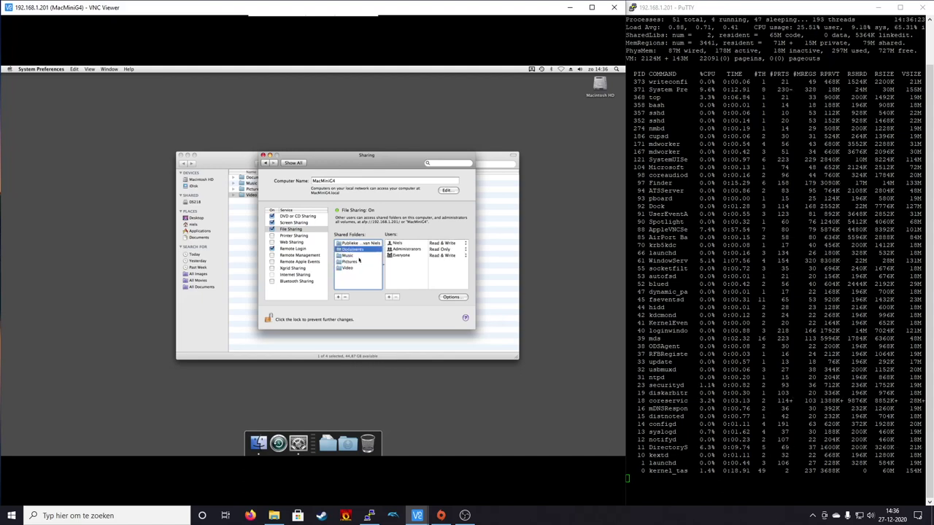
click(349, 261)
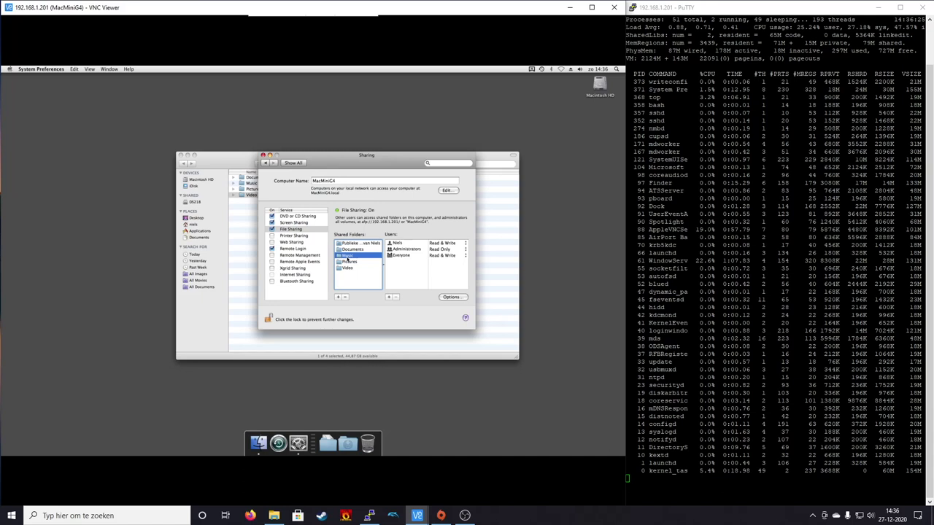
click(350, 268)
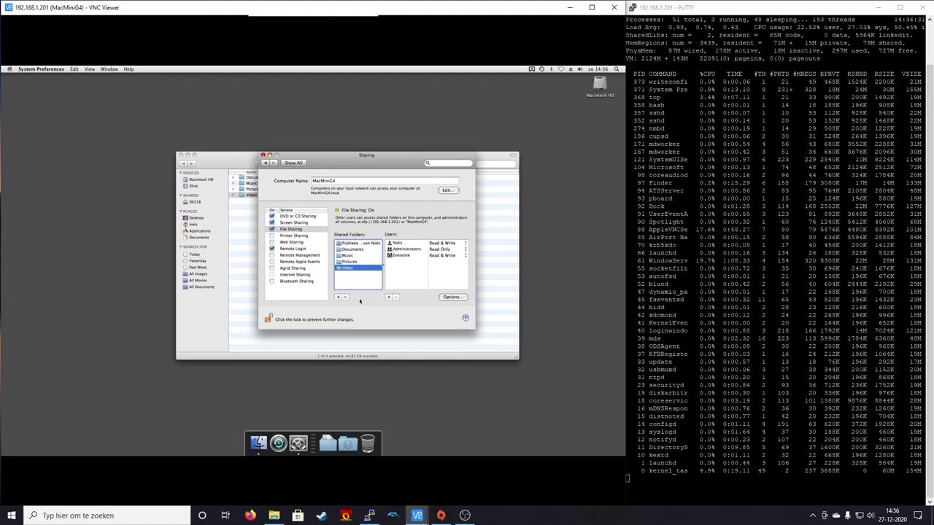
- Reopen the file sharing options and close them with SMB sharing still enabled
click(452, 297)
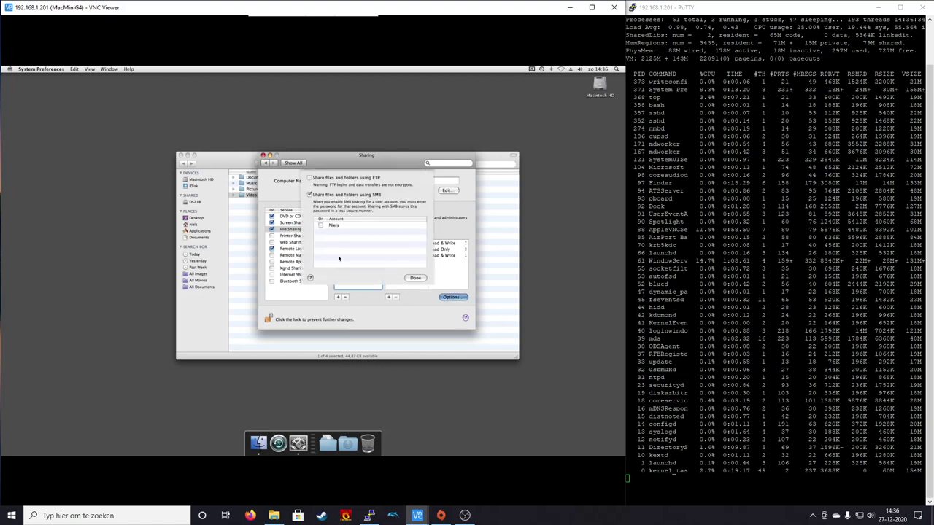
click(421, 295)
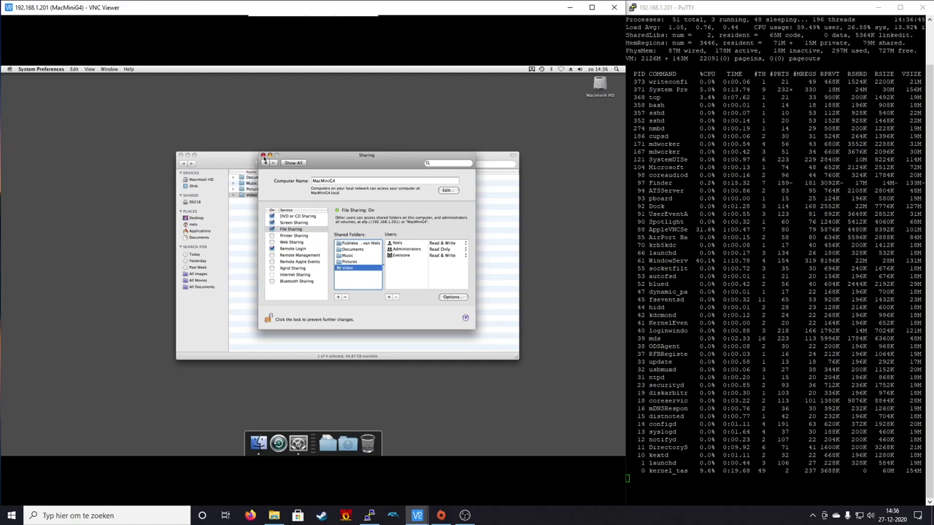
click(263, 156)
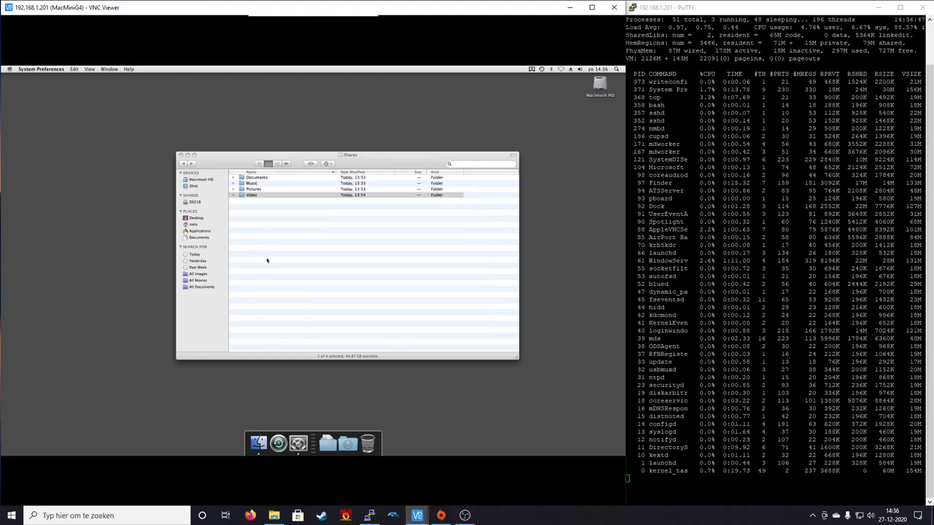
click(276, 248)
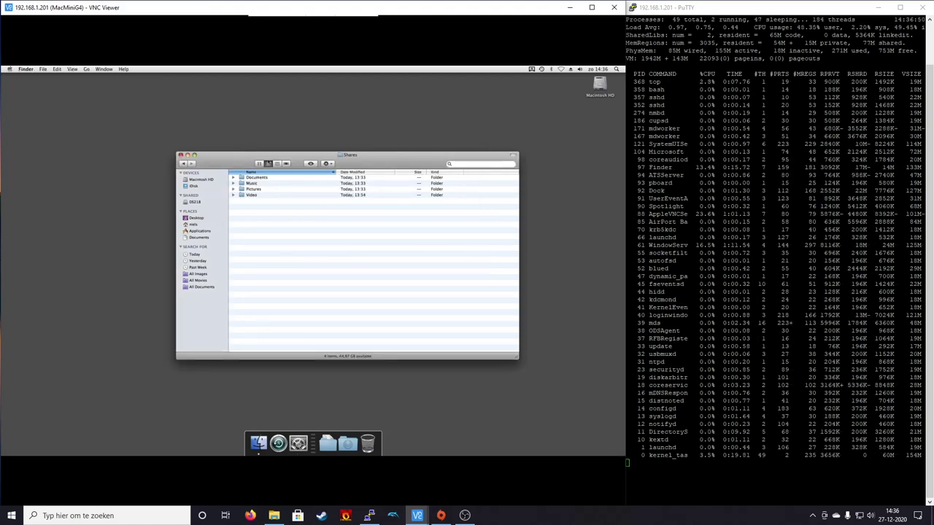
drag(267, 155, 269, 155)
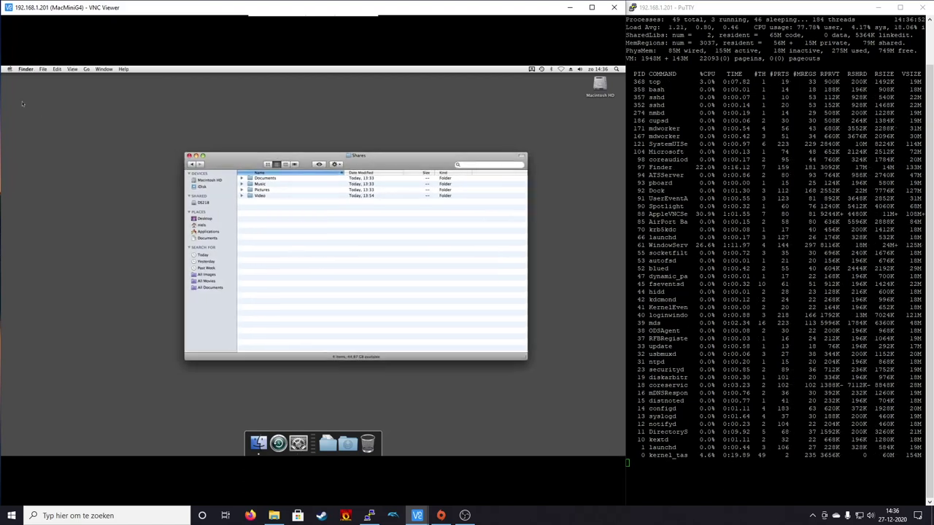
click(10, 71)
click(27, 77)
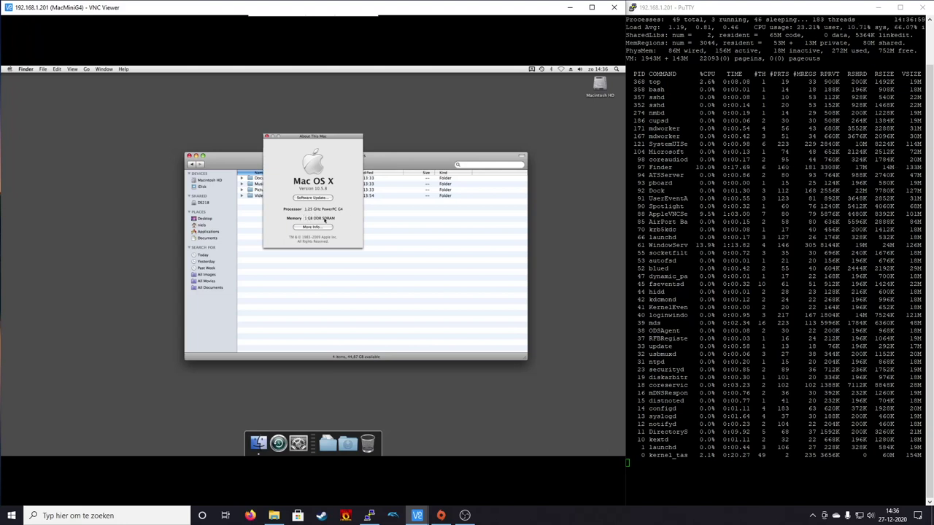
click(268, 137)
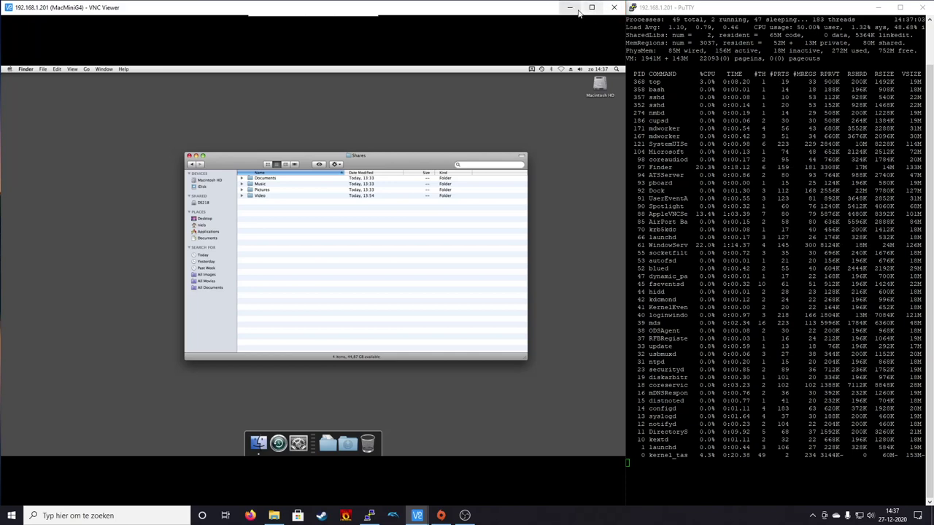
- Minimize VNC Viewer and open Windows File Explorer at Deze pc
click(570, 8)
click(275, 516)
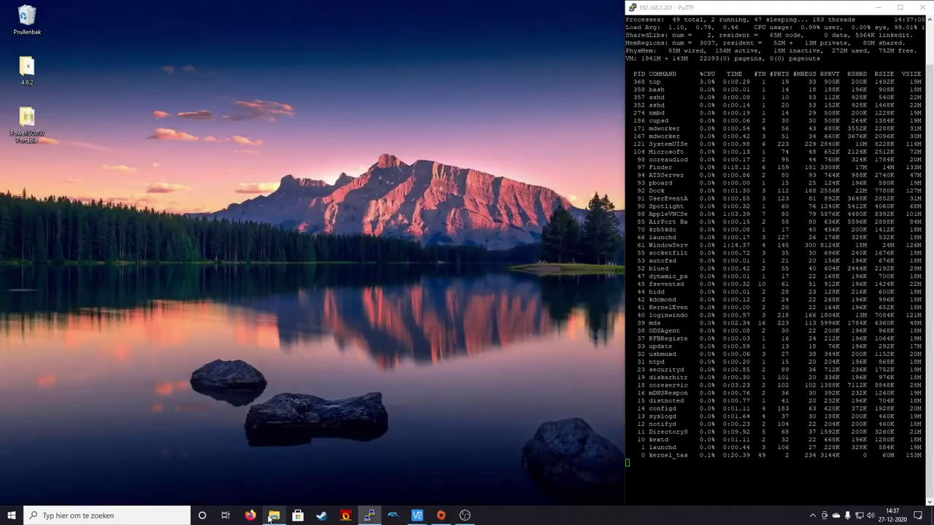
drag(363, 203, 297, 112)
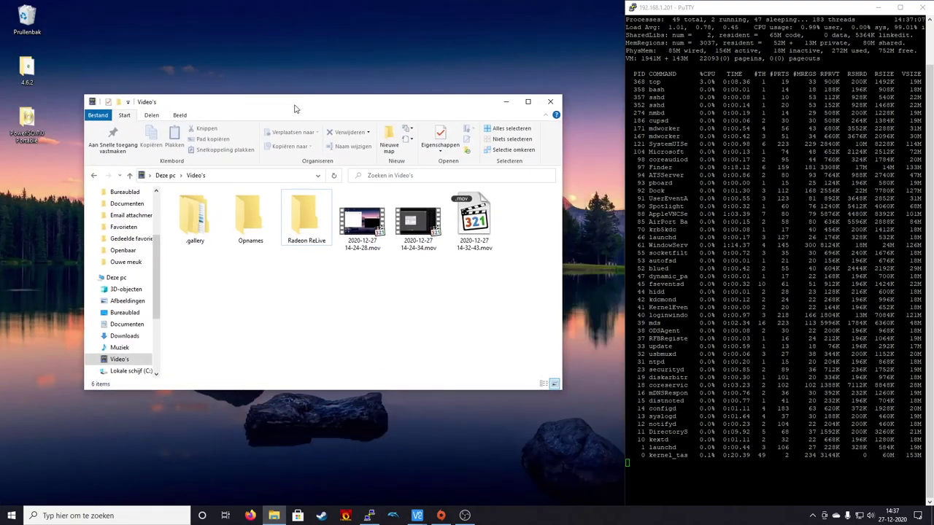
click(117, 278)
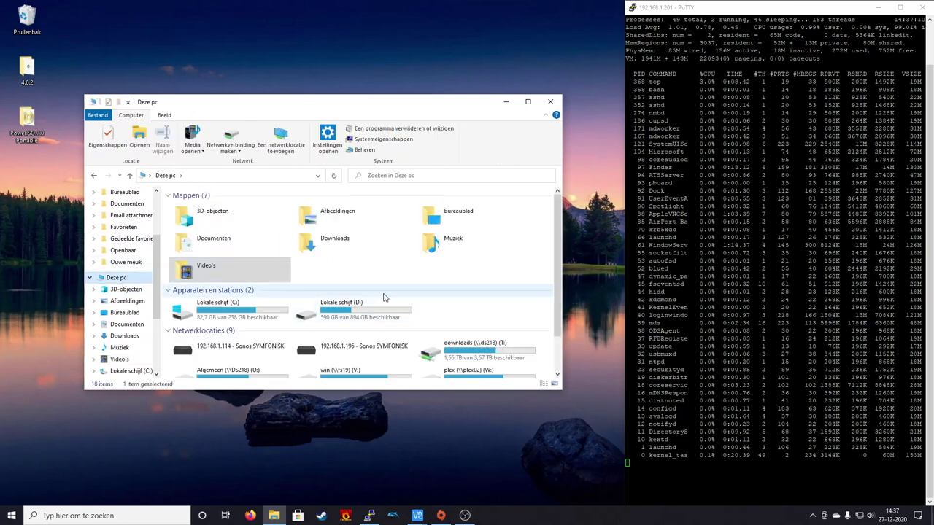
scroll(409, 292, down, 1)
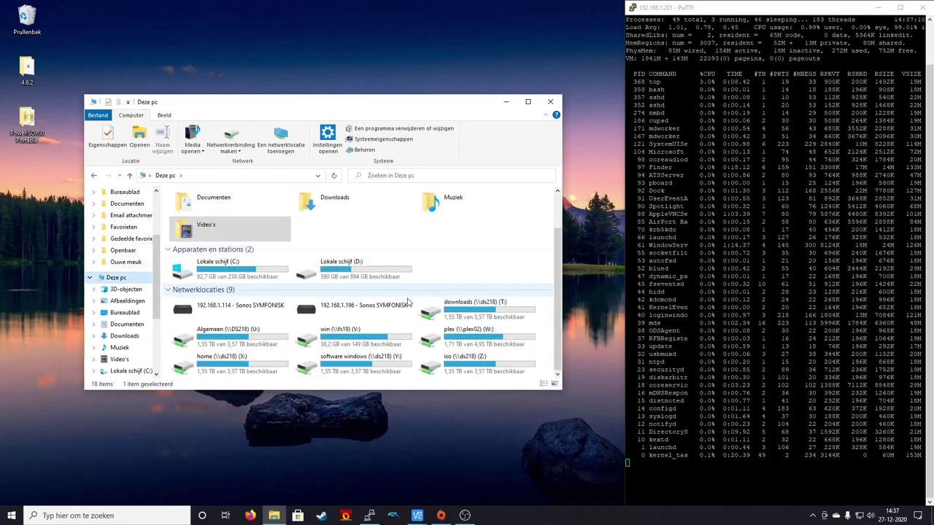
- Map \\macminig4\video to drive letter B: and select the new video (B:) drive
click(226, 133)
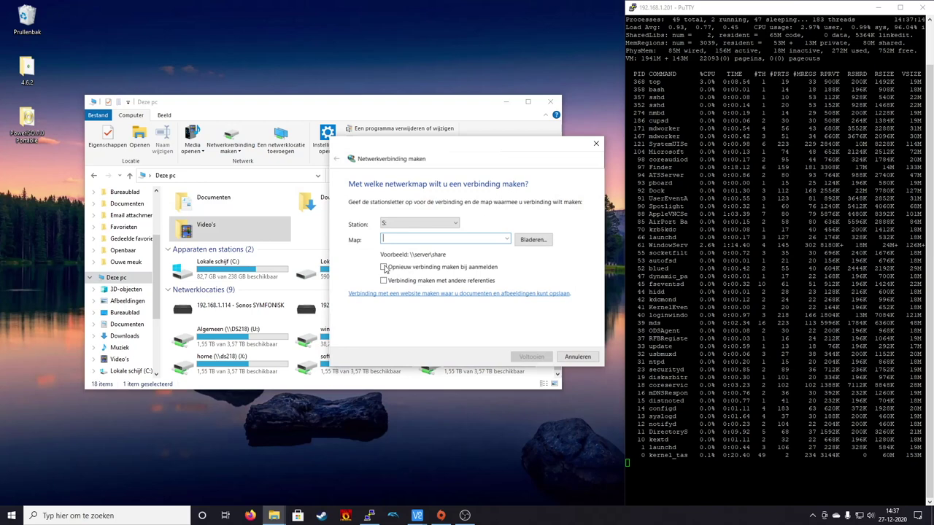
click(406, 226)
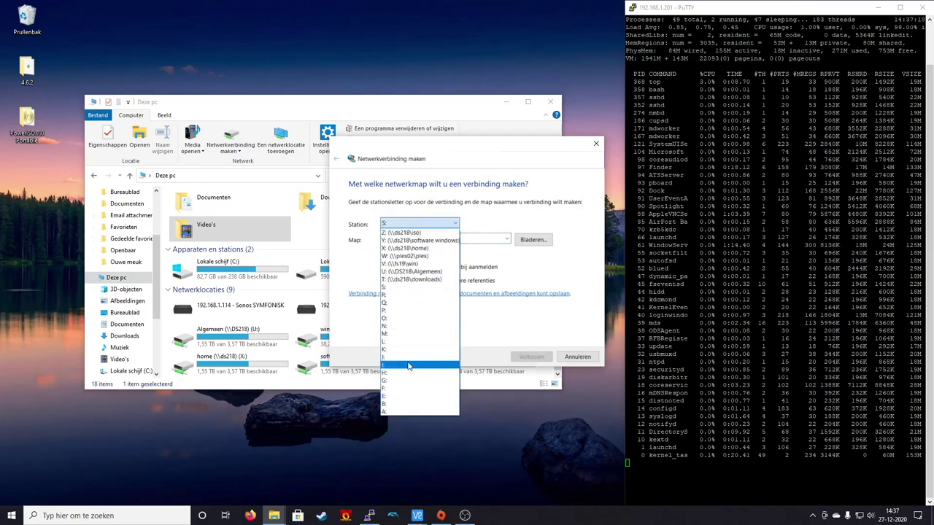
click(395, 414)
click(406, 223)
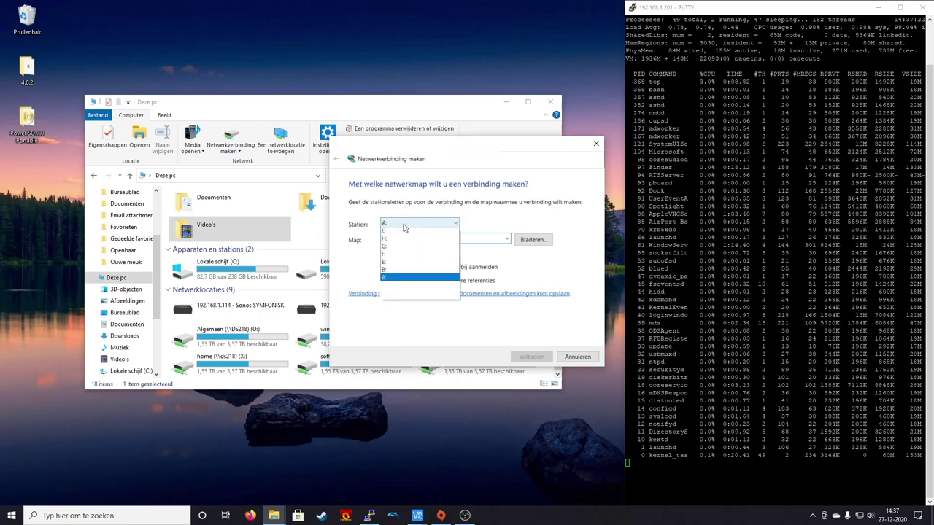
click(407, 405)
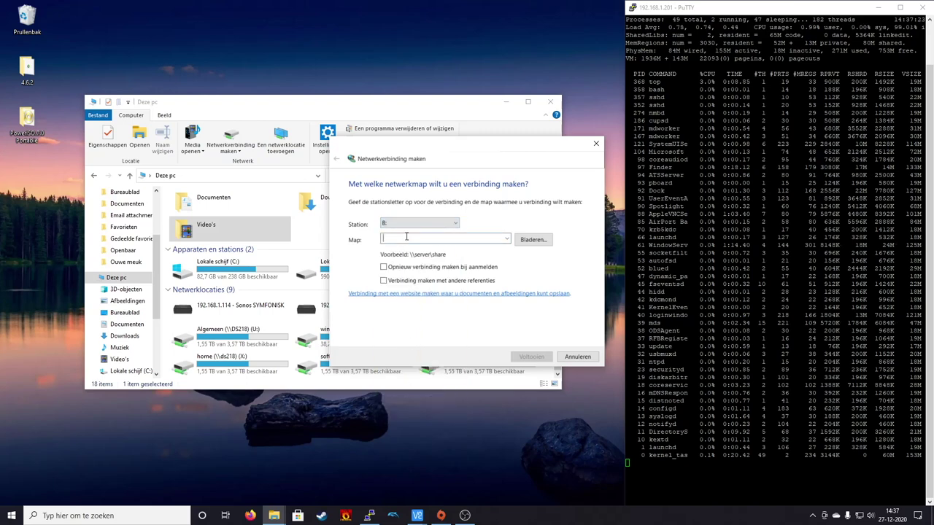
click(414, 239)
text(\\)
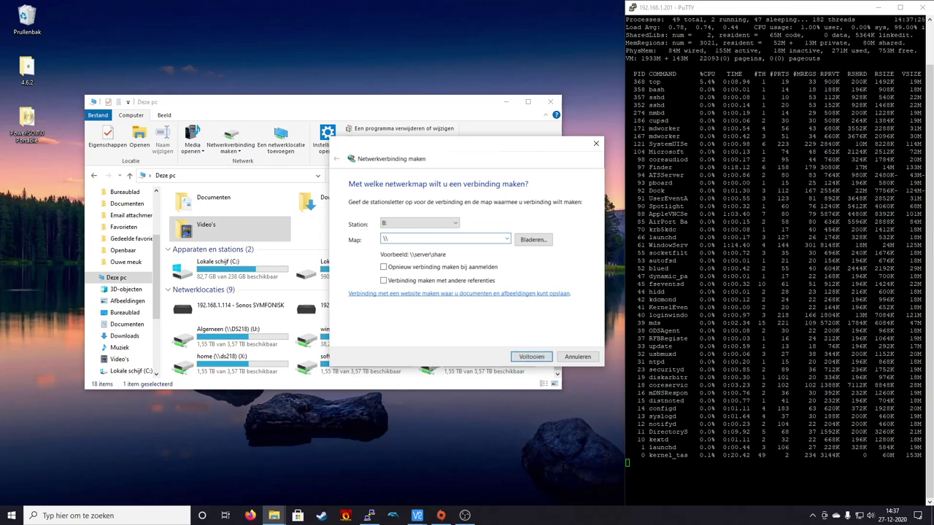
text(macminigf4)
key(BackSpace)
key(BackSpace)
text(4\video)
key(Return)
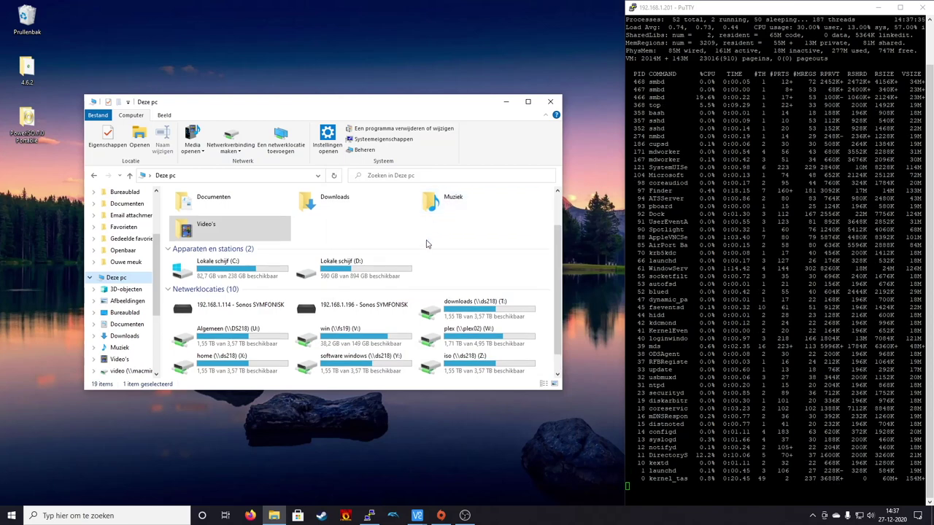
scroll(421, 273, down, 1)
click(266, 368)
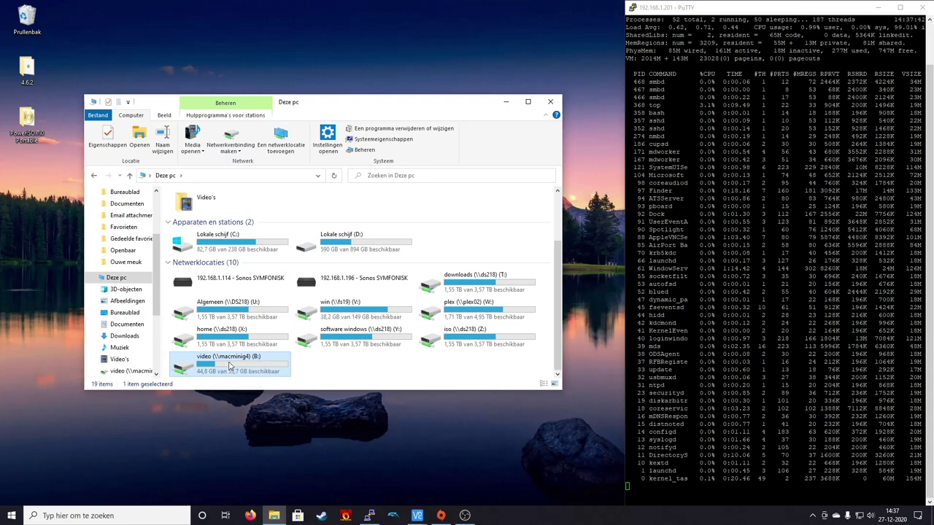
- Open the video (B:) drive and test it by creating, then deleting, a 'Nieuwe map' folder
double_click(229, 367)
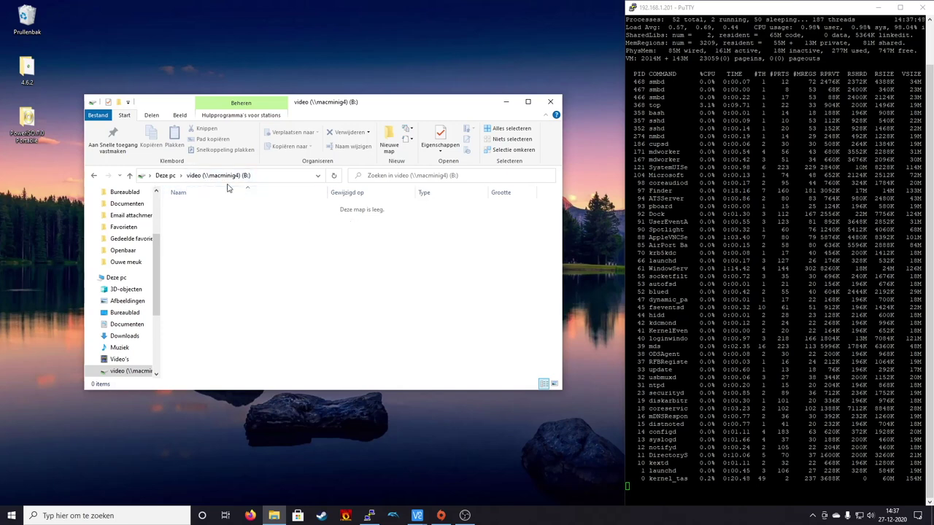
right_click(245, 238)
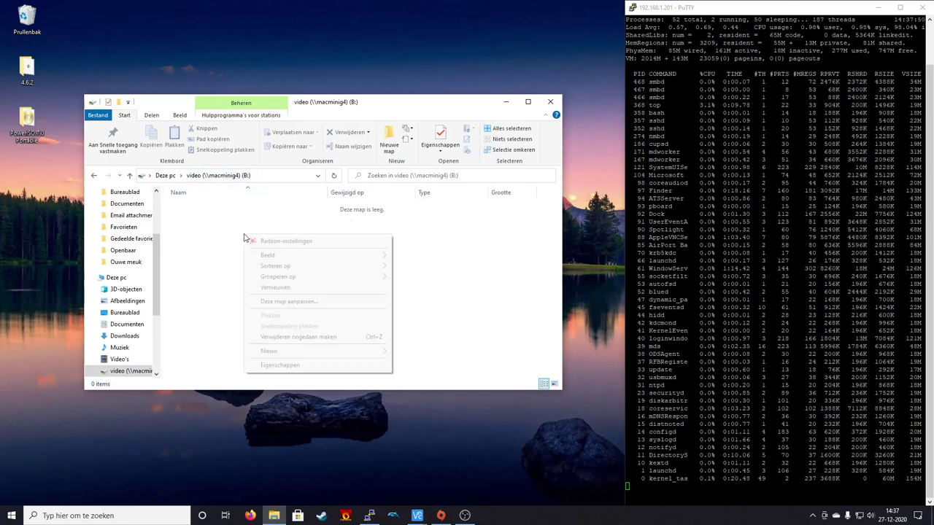
click(389, 139)
click(309, 252)
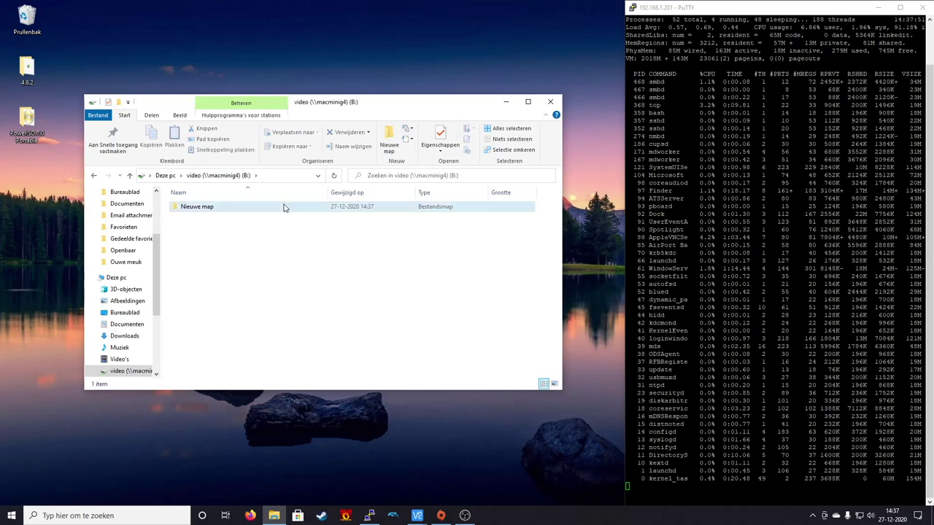
key(Delete)
key(Return)
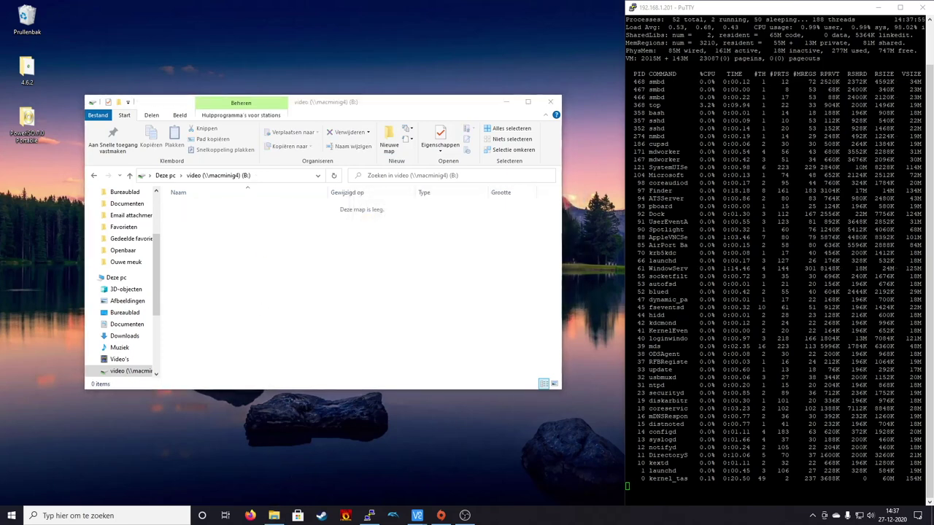
key(super+e)
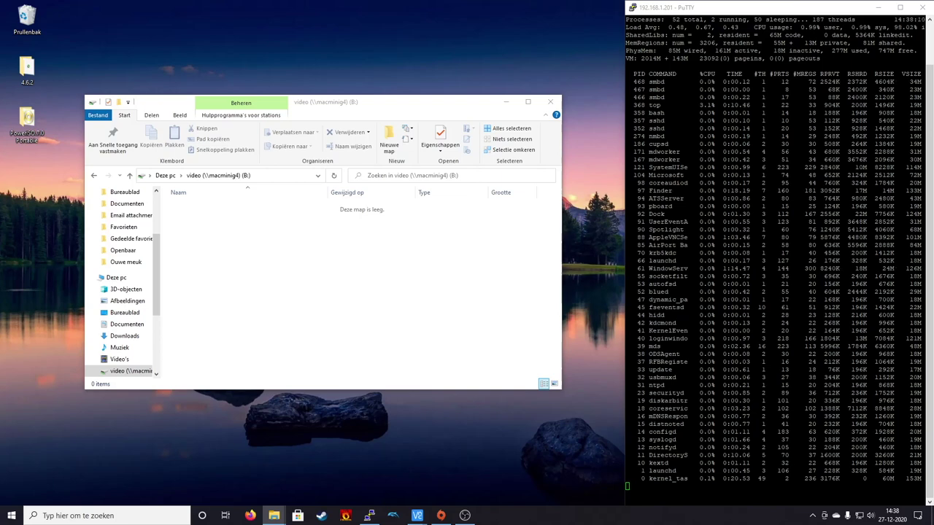
- Drag scoobydoo_vcd-rip.mp4 onto the B: drive, then return to the VNC Viewer window
drag(631, 343, 392, 313)
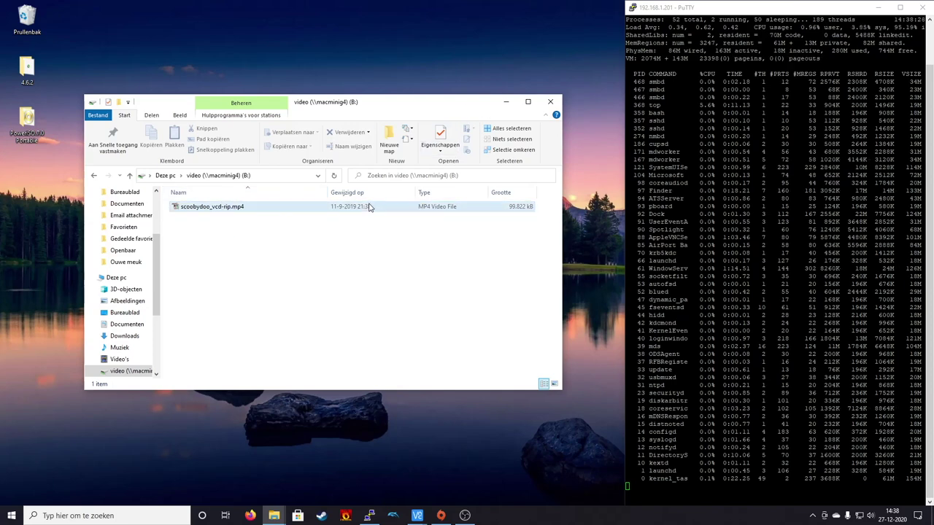
click(456, 471)
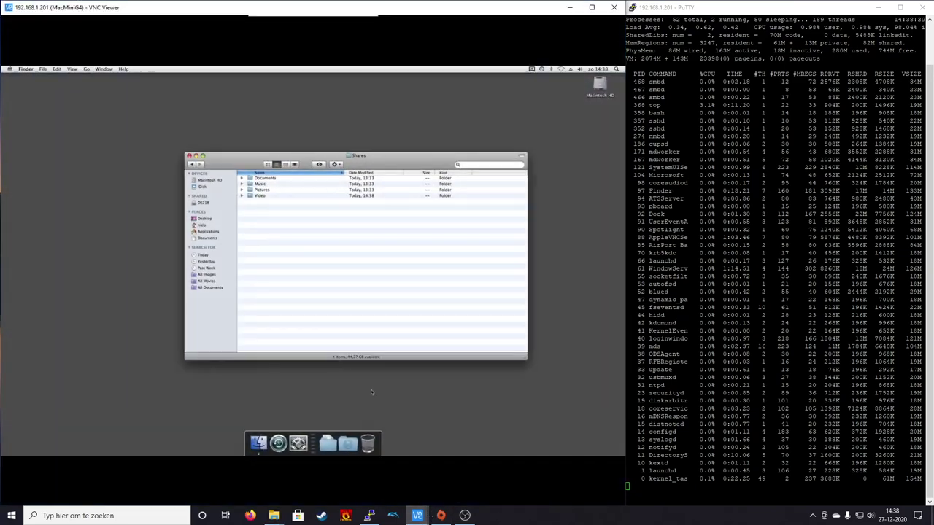
- Open the Video shared folder and try playing scoobydoo_vcd-rip.mp4 in QuickTime, dismissing the error
double_click(259, 196)
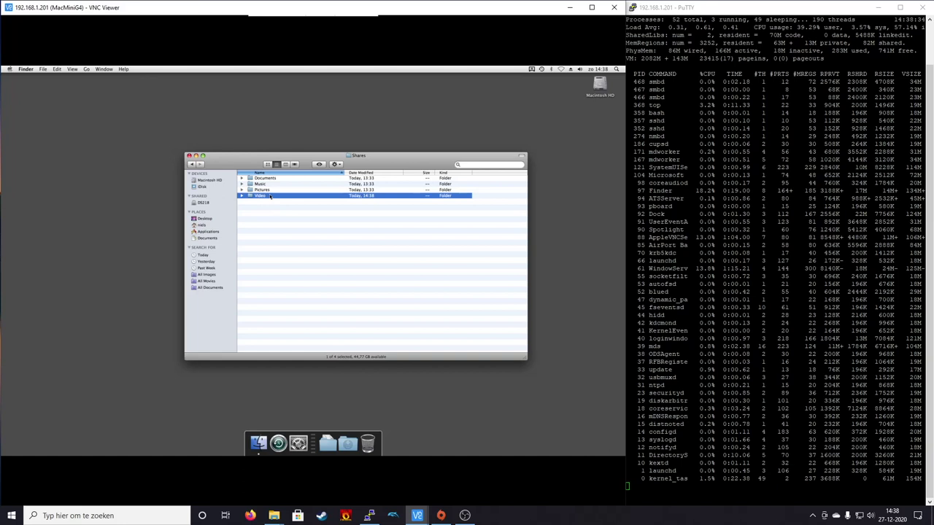
click(278, 188)
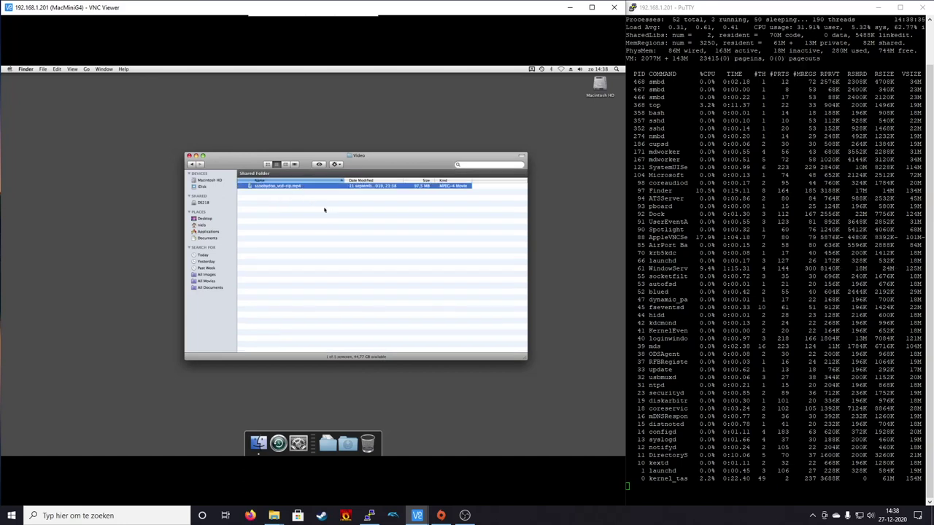
double_click(303, 187)
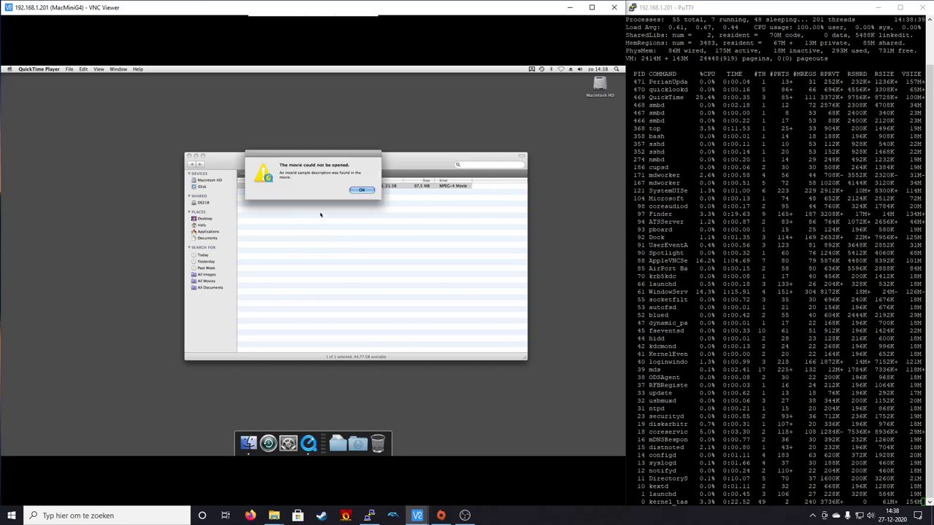
key(Return)
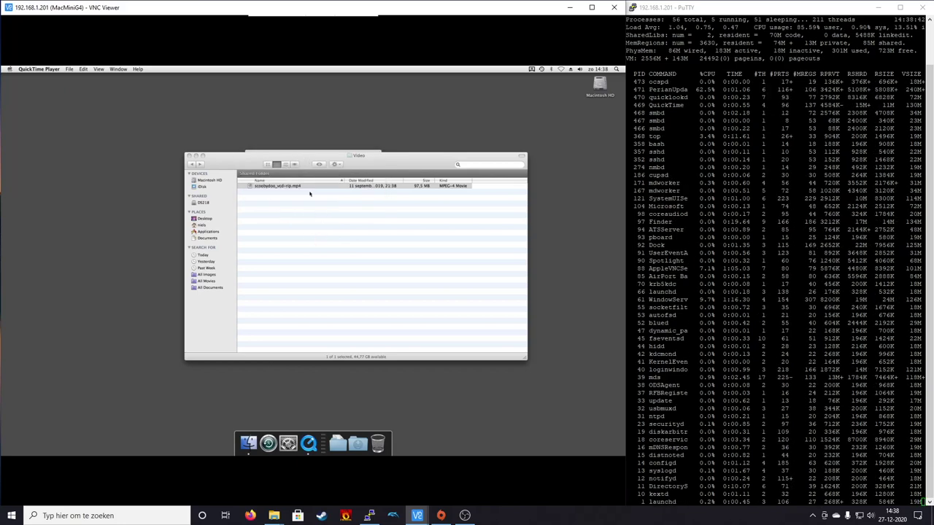
- Acknowledge QuickTime's cannot-open message and quit QuickTime from its Dock menu
click(307, 180)
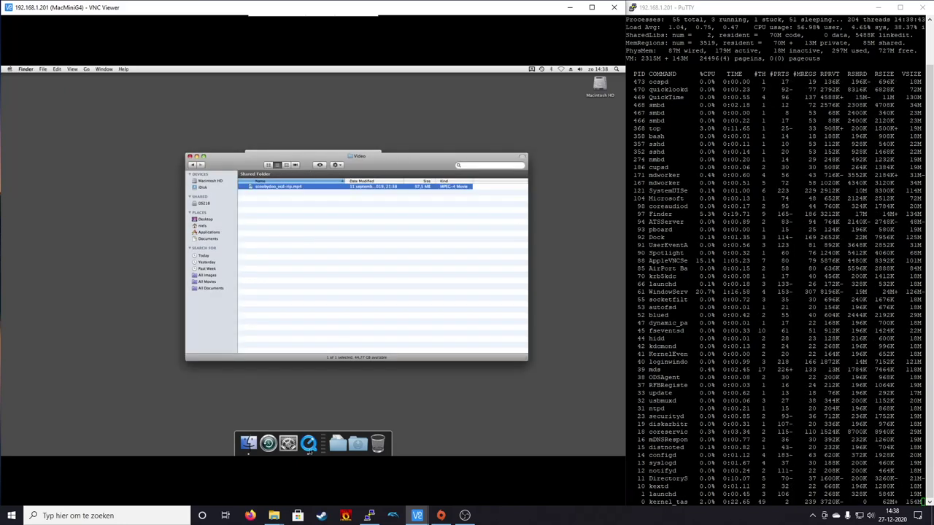
click(308, 443)
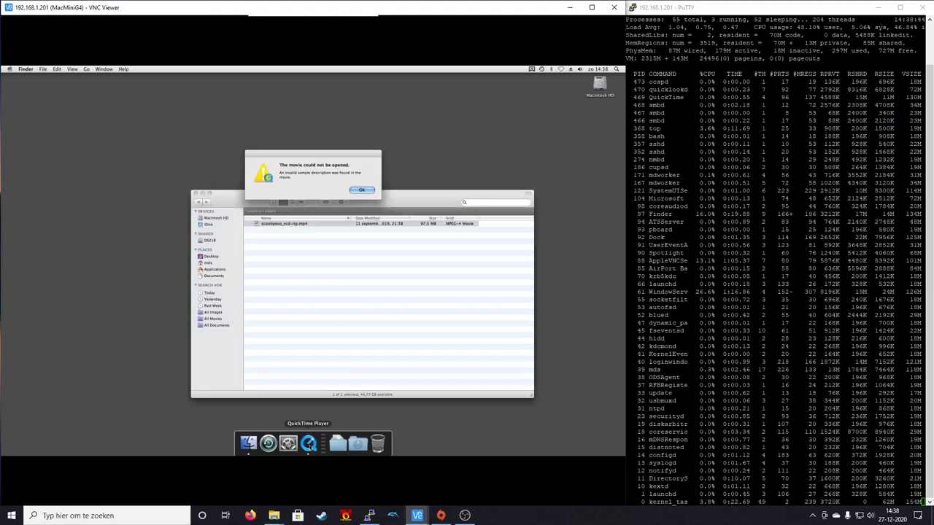
click(362, 190)
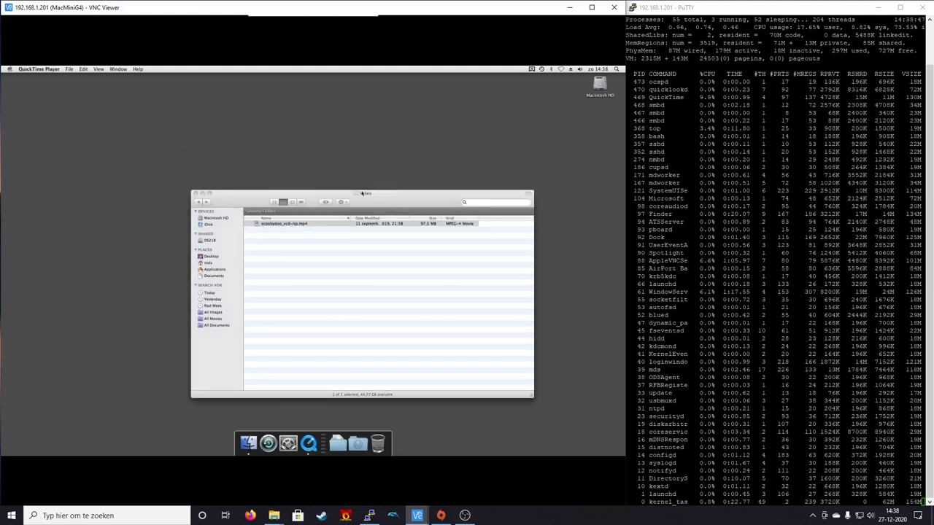
click(363, 193)
drag(363, 194, 359, 184)
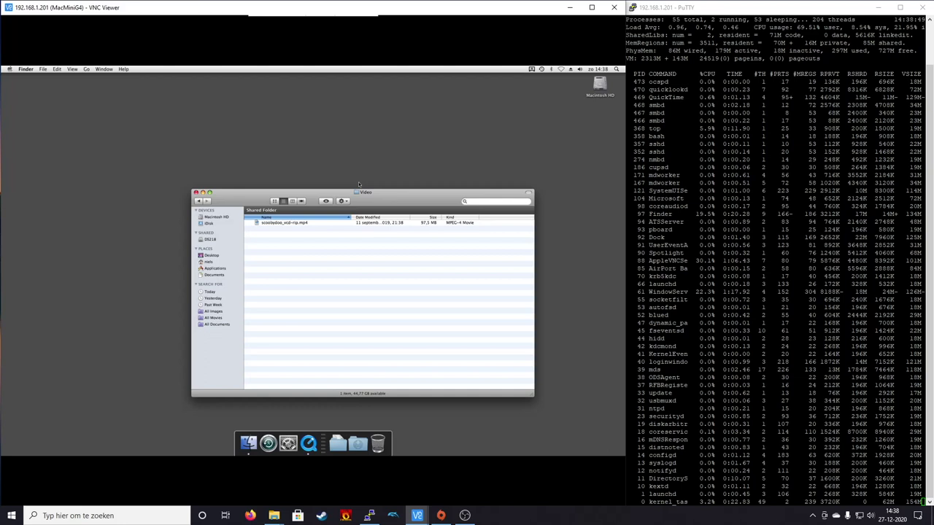
right_click(309, 443)
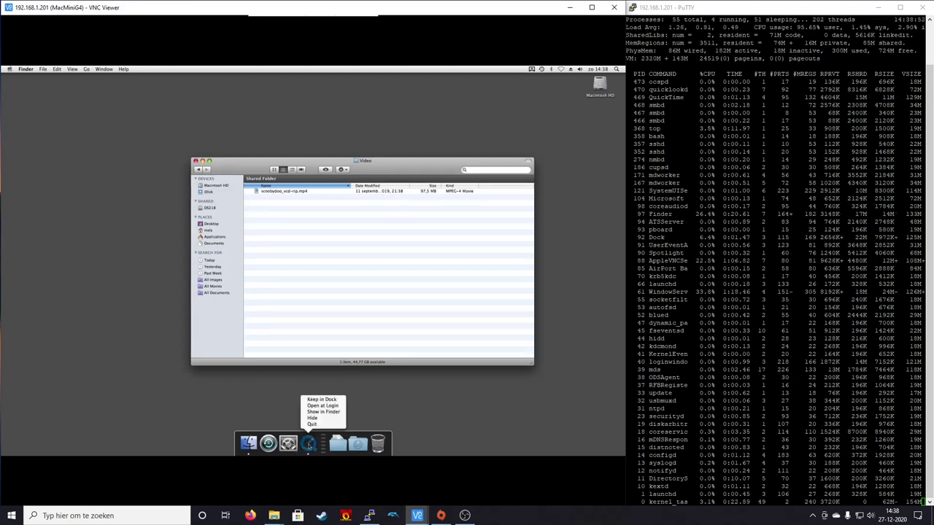
click(313, 423)
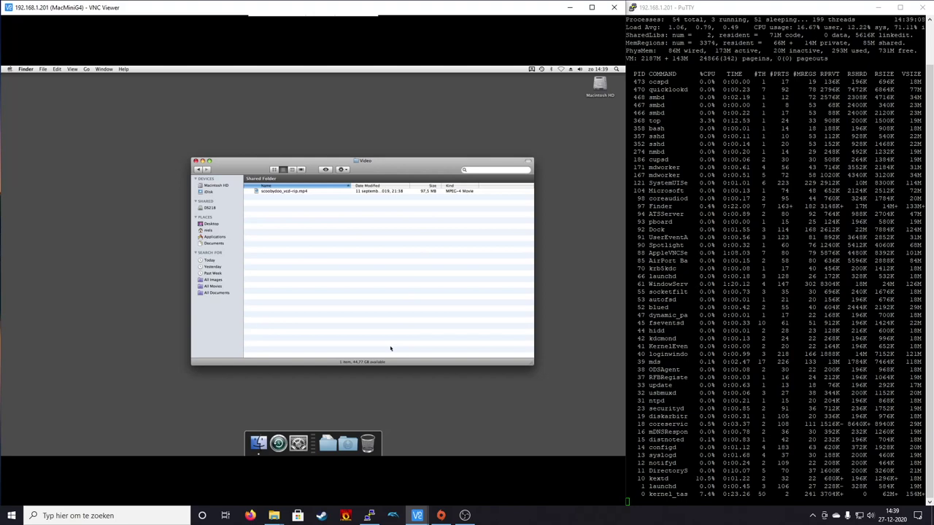
- Launch Disk Utility through a Spotlight search for 'disk' and dismiss the NO NAME backup prompt
key(super+space)
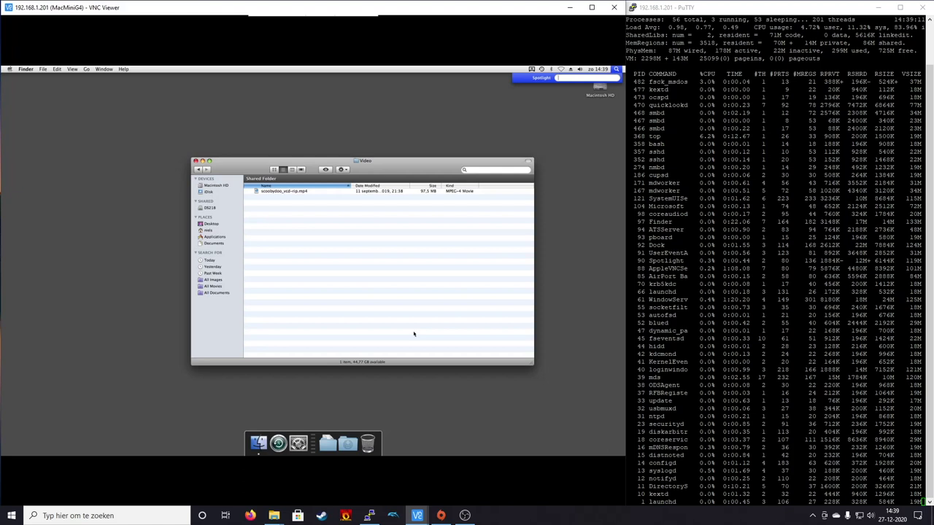
text(disk)
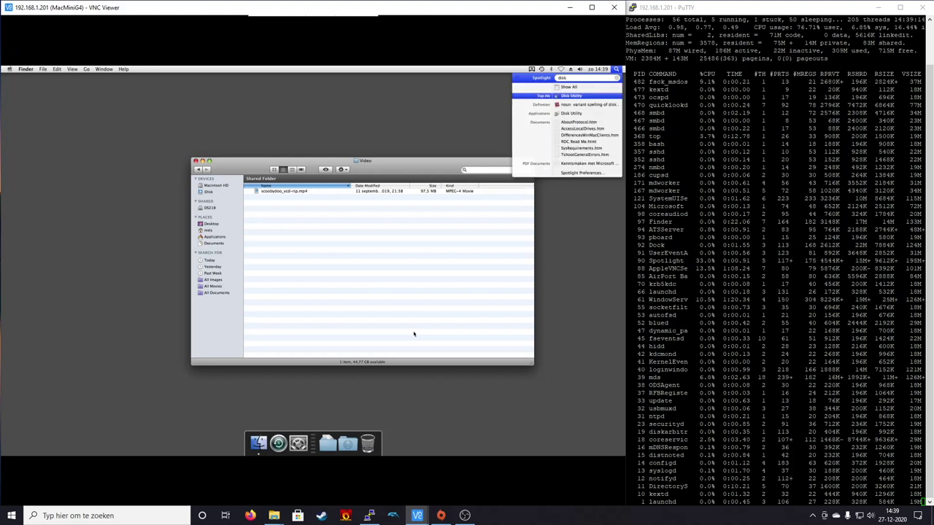
key(Return)
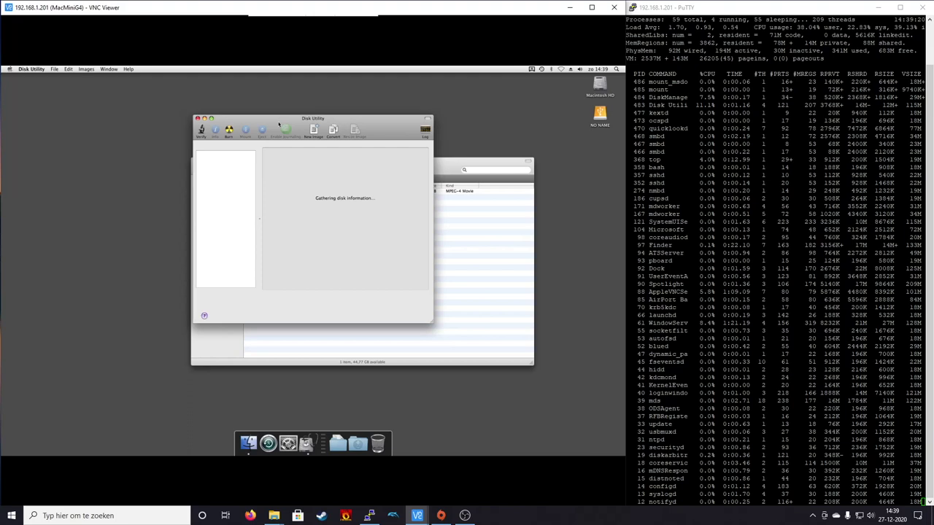
click(336, 199)
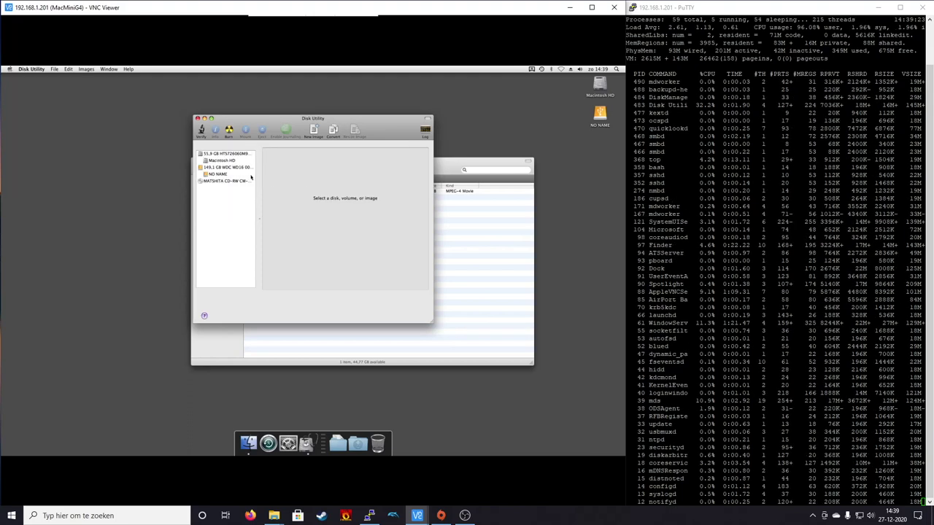
- Erase the 149,1 GB WDC disk as Mac OS Extended (Journaled) named ExtHDD, declining Time Machine
click(225, 168)
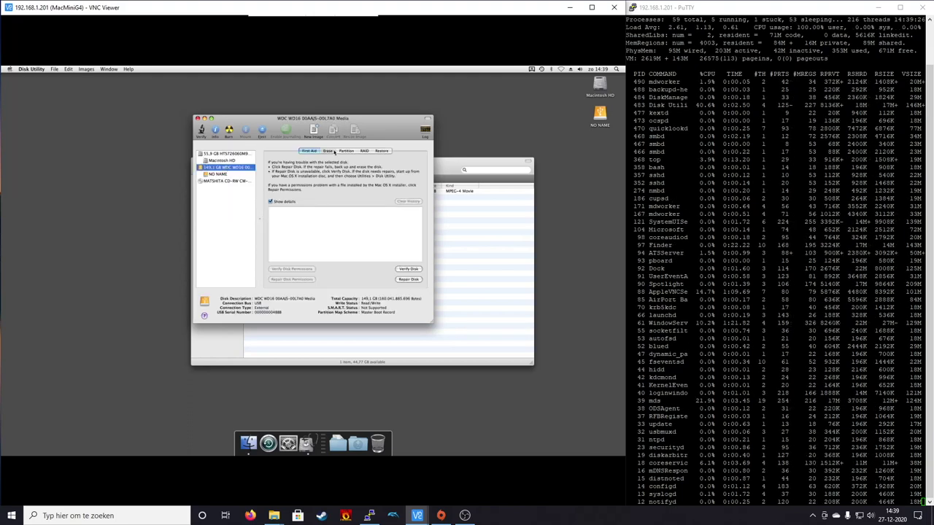
click(328, 151)
click(361, 216)
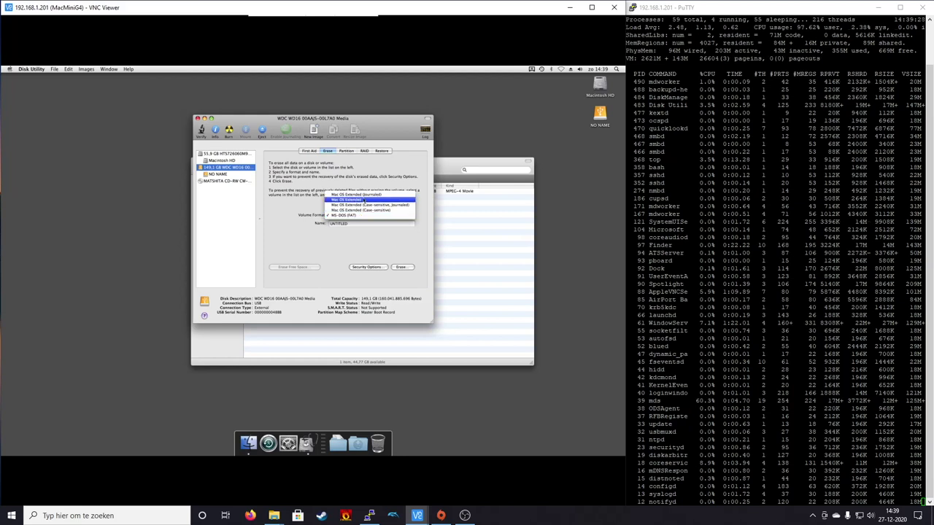
click(368, 197)
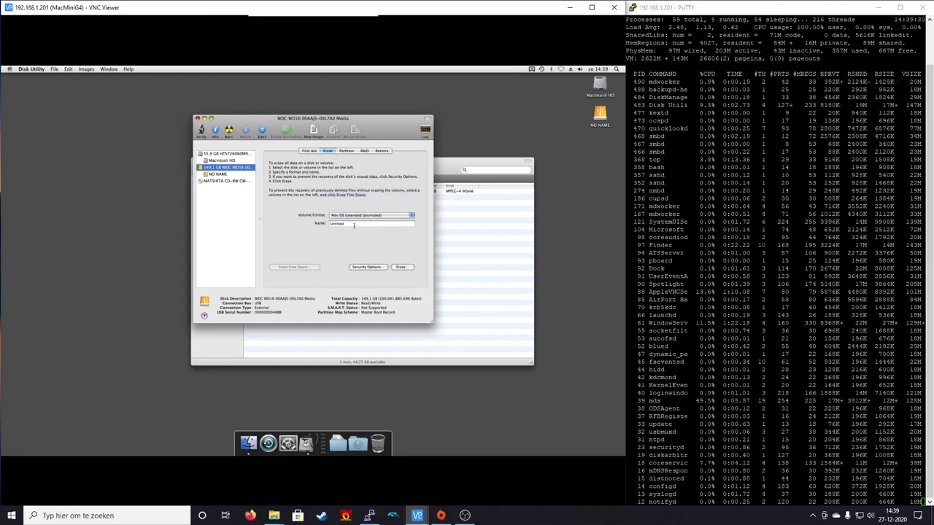
text(Ex)
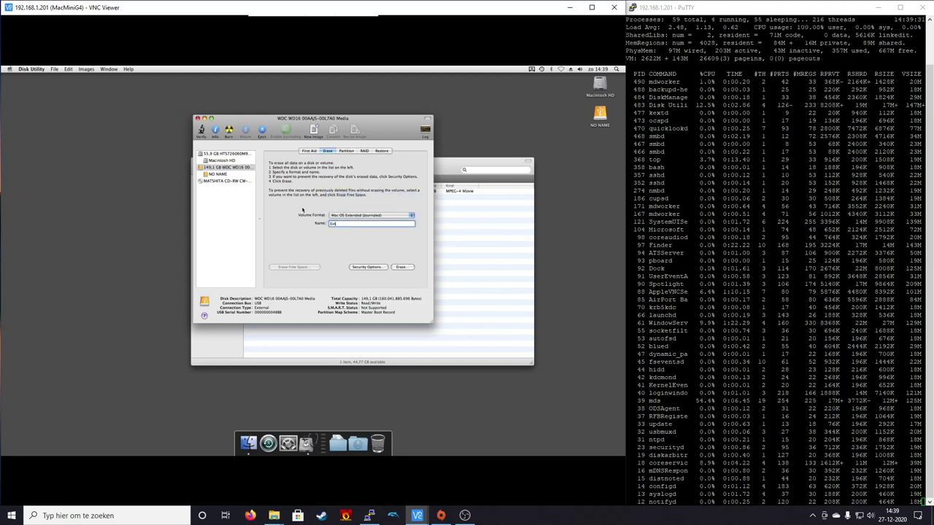
text(tHDD)
click(401, 267)
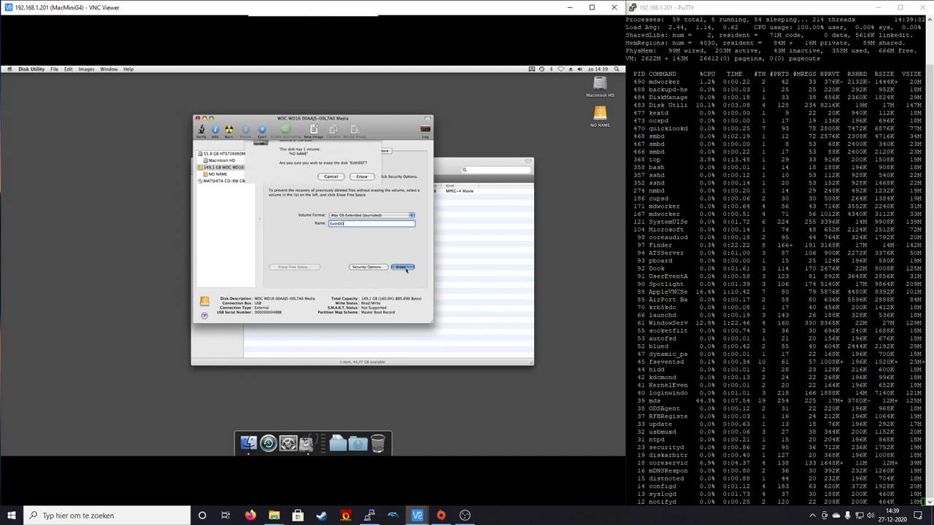
click(367, 198)
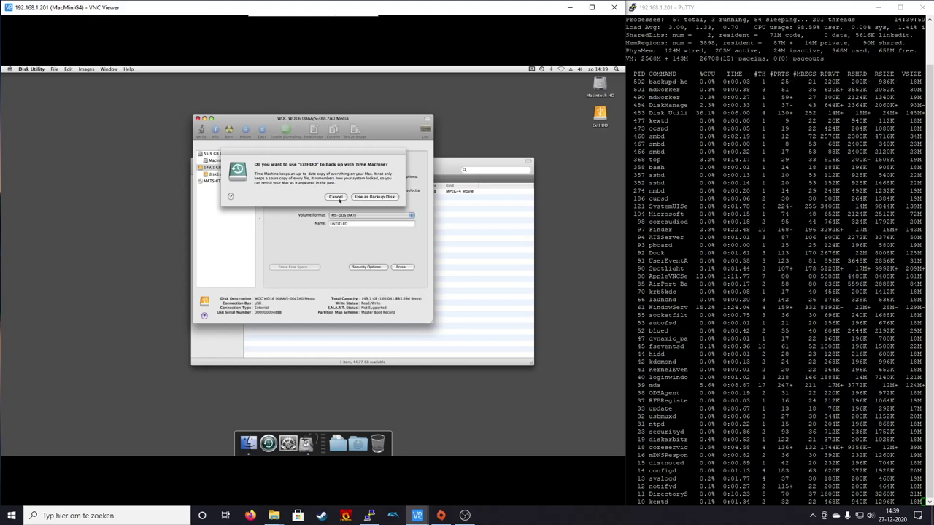
click(336, 198)
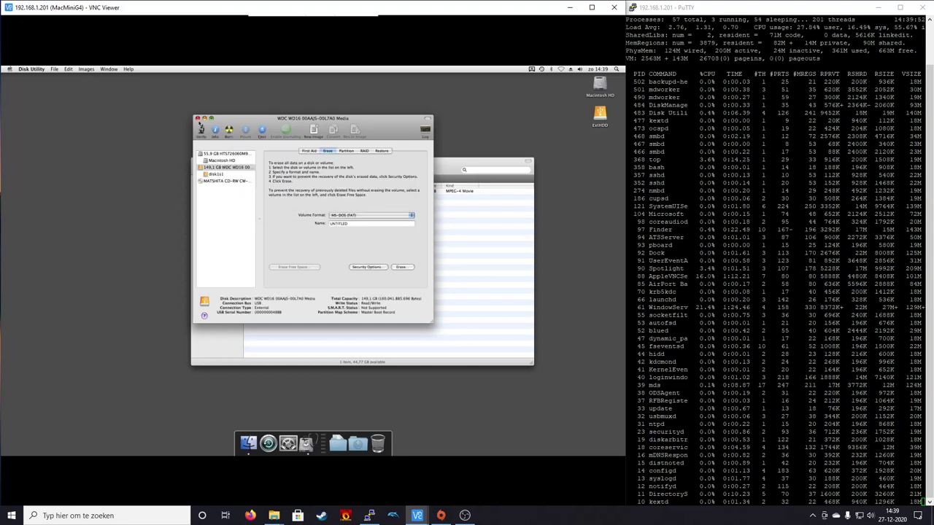
click(197, 118)
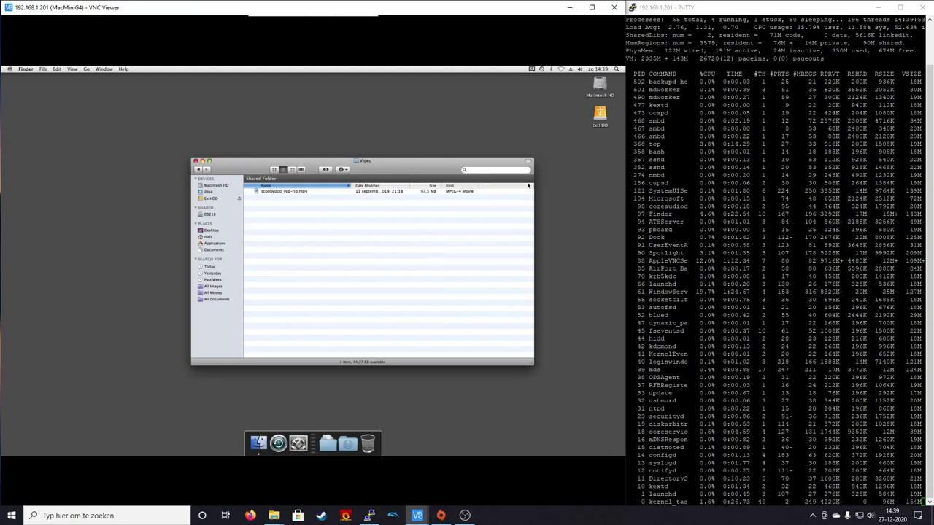
- Create a new folder named Bulk on the ExtHDD drive and open System Preferences
double_click(599, 114)
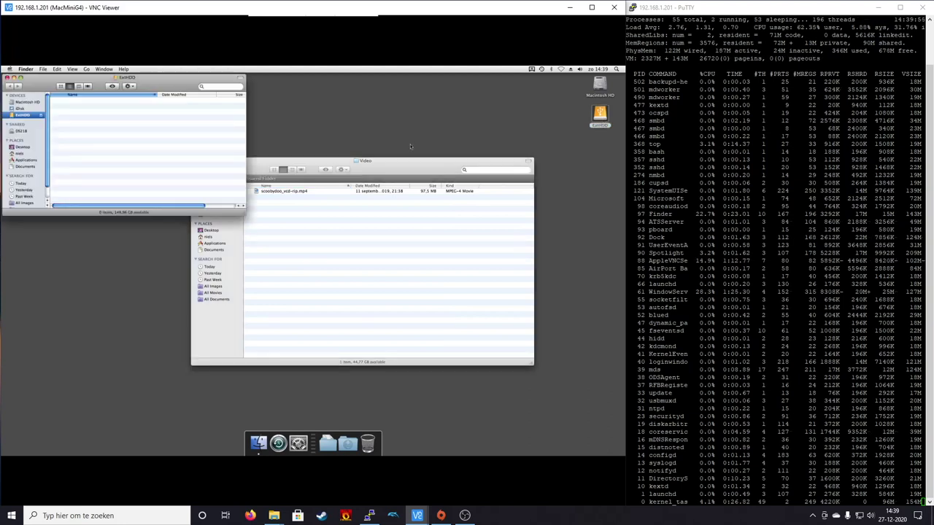
right_click(138, 122)
click(132, 86)
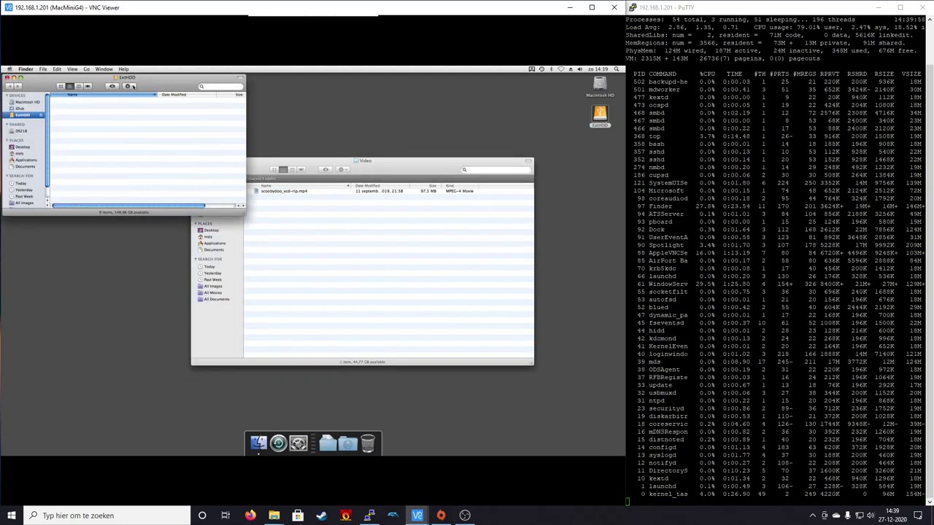
click(132, 86)
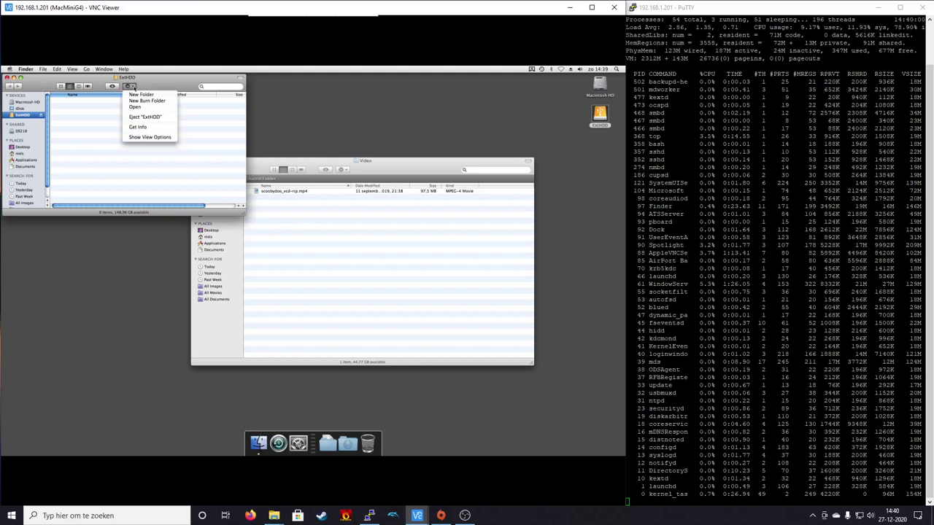
click(146, 94)
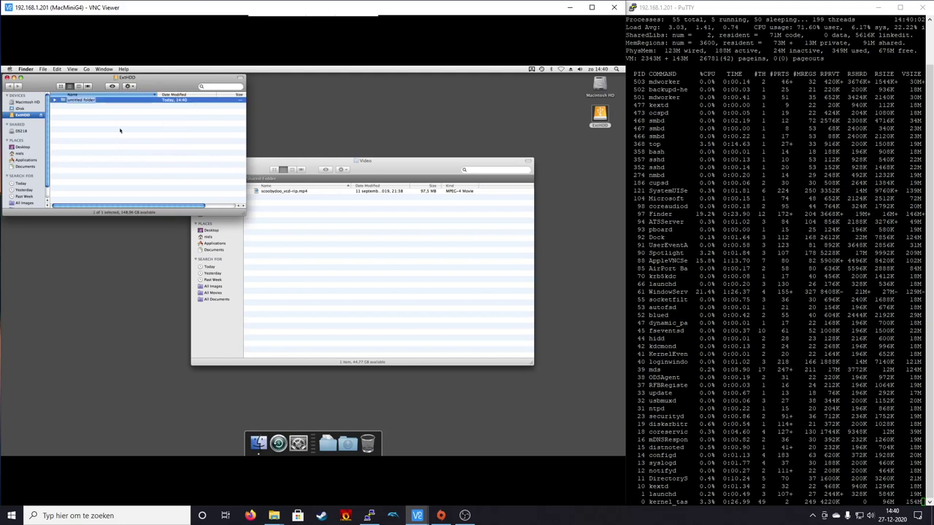
text(V)
click(298, 442)
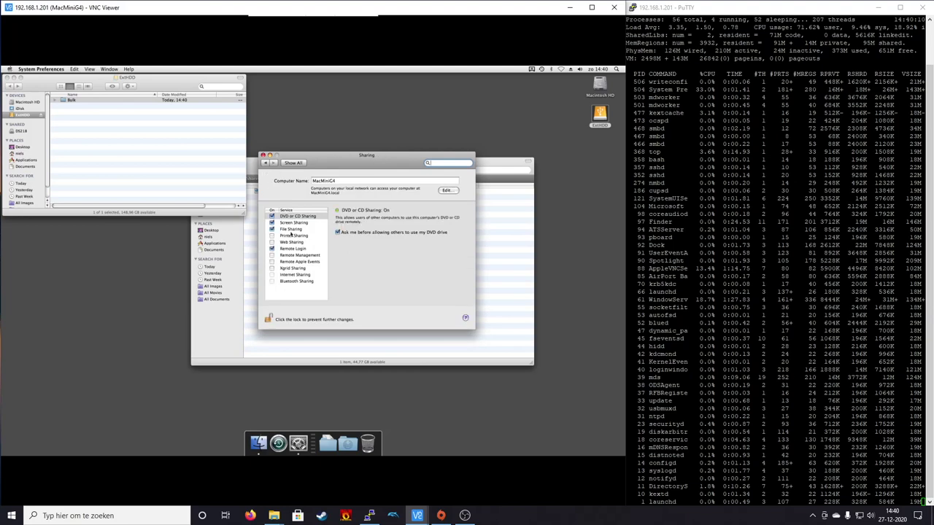
- Add the Bulk folder from ExtHDD to File Sharing's shared folders
click(291, 229)
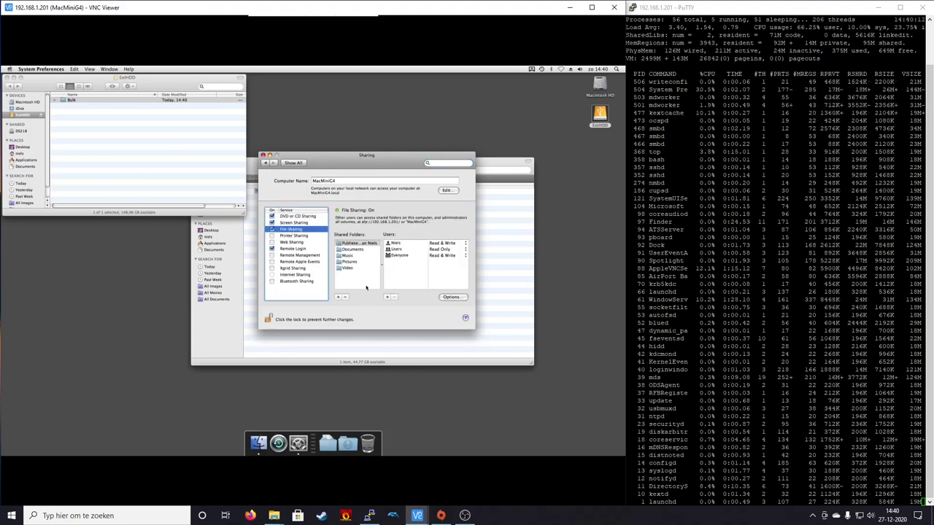
click(338, 297)
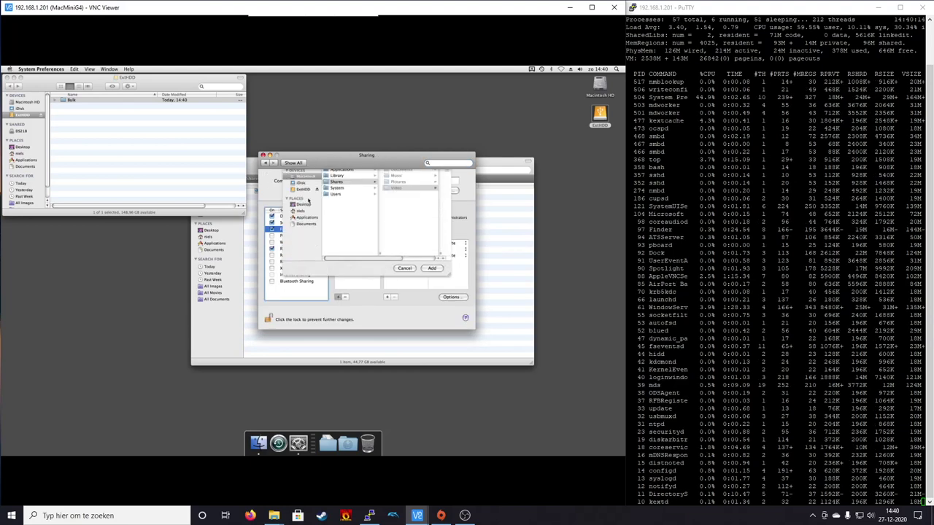
click(303, 207)
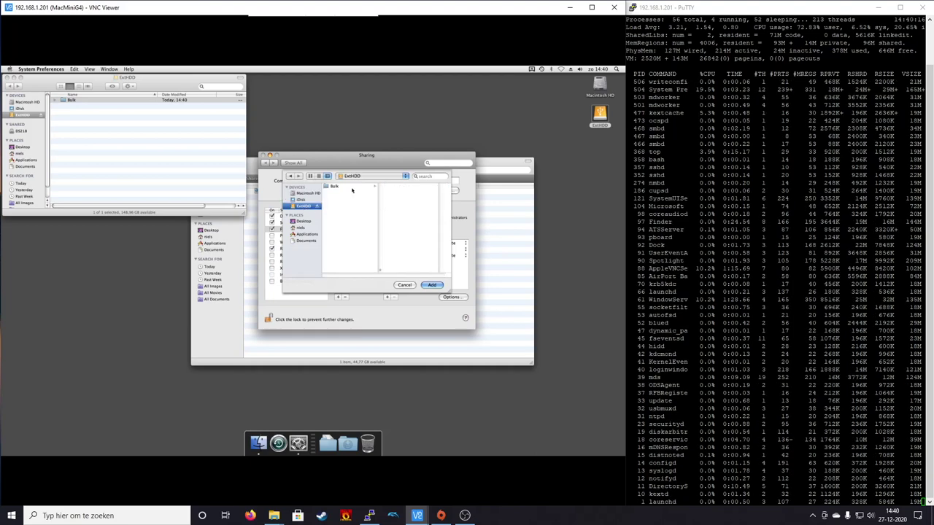
click(350, 187)
click(432, 285)
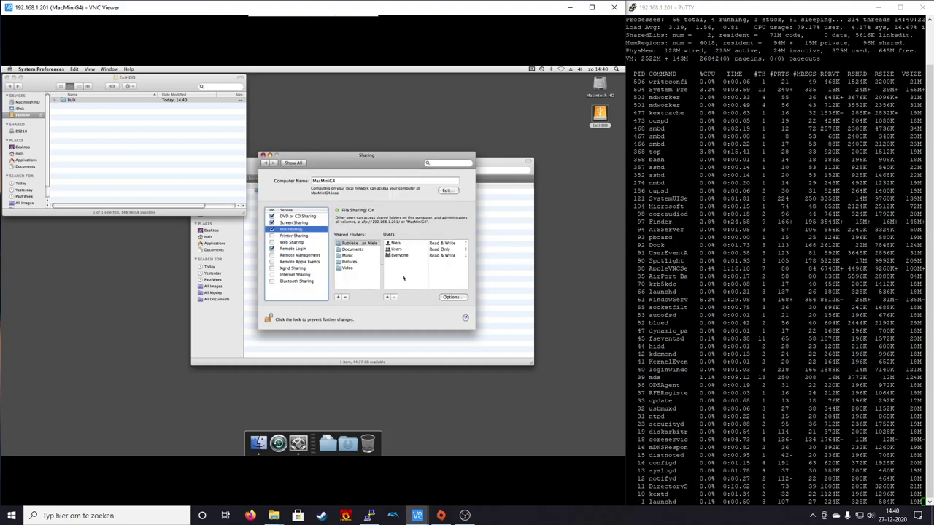
- Give Everyone Read & Write access to Bulk and close the Sharing preferences
click(439, 255)
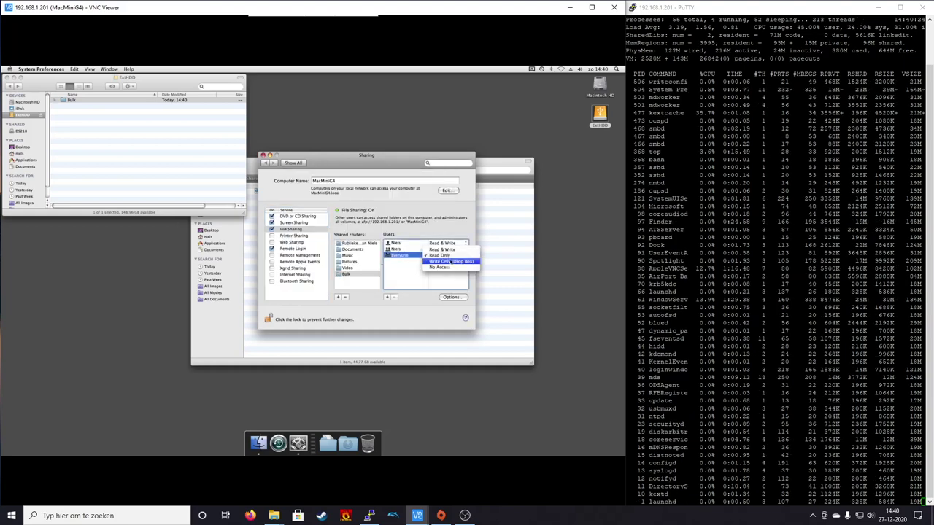
click(419, 275)
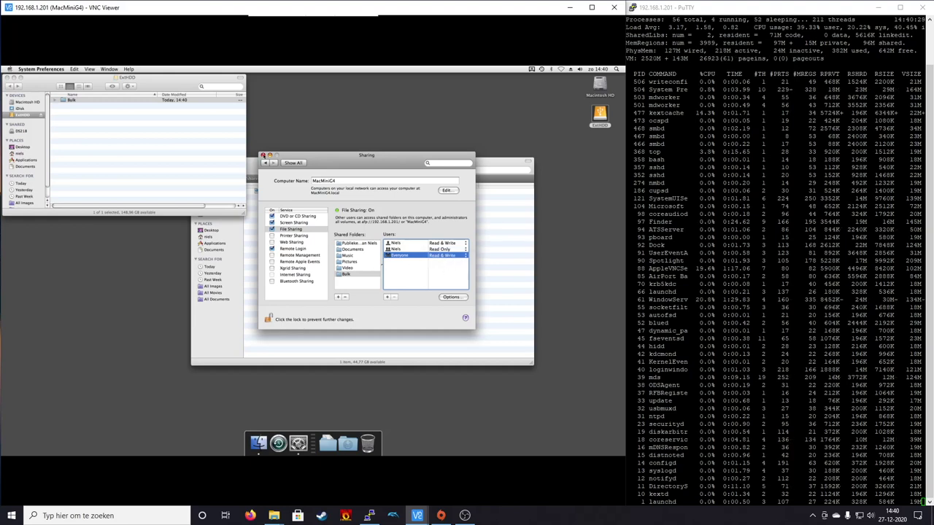
click(263, 156)
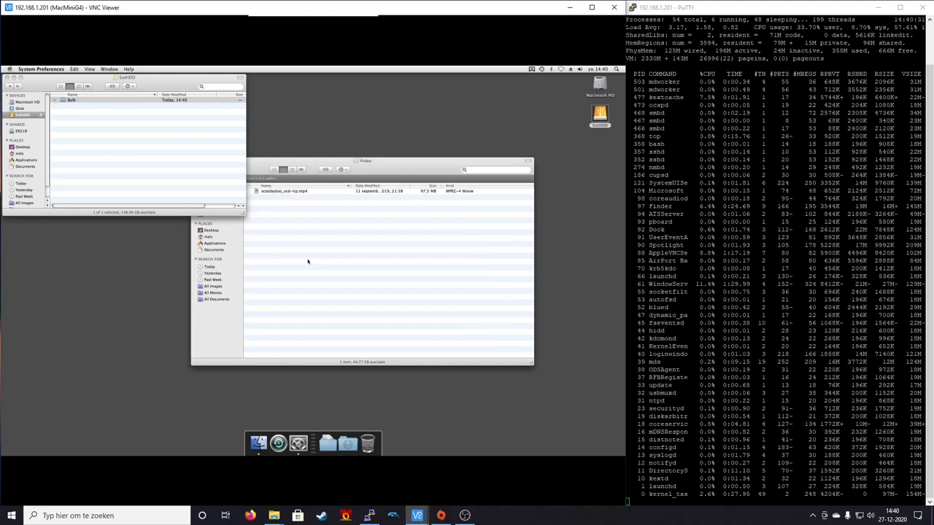
click(155, 155)
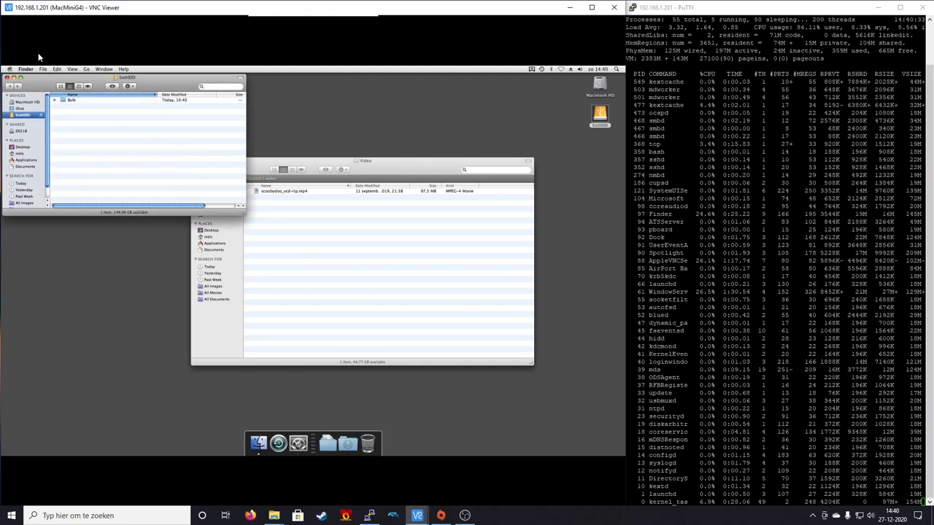
- Map \\macmini4\bulk as network drive E: in File Explorer
click(570, 8)
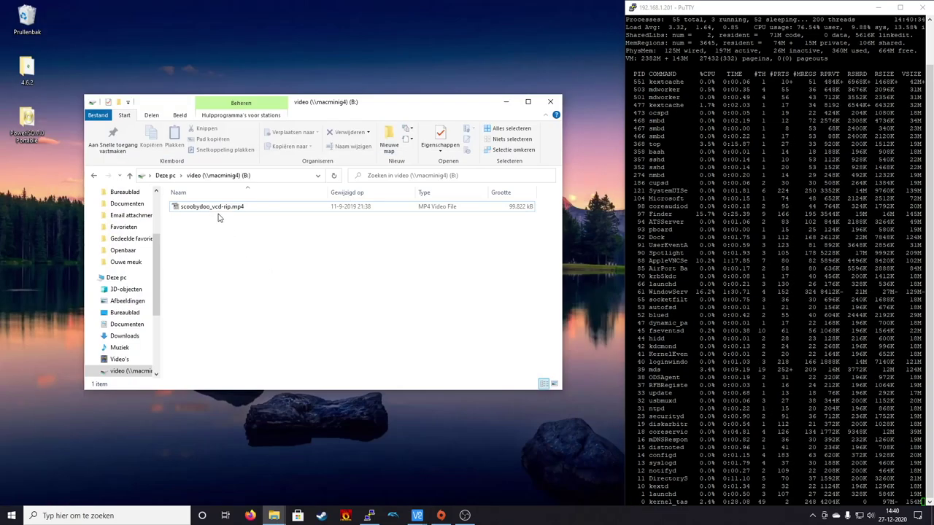
click(165, 175)
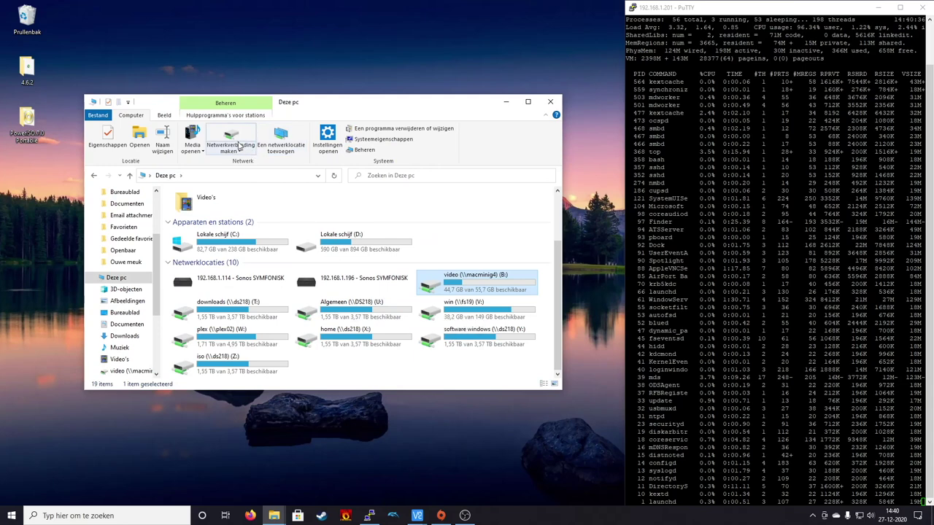
click(233, 134)
click(419, 224)
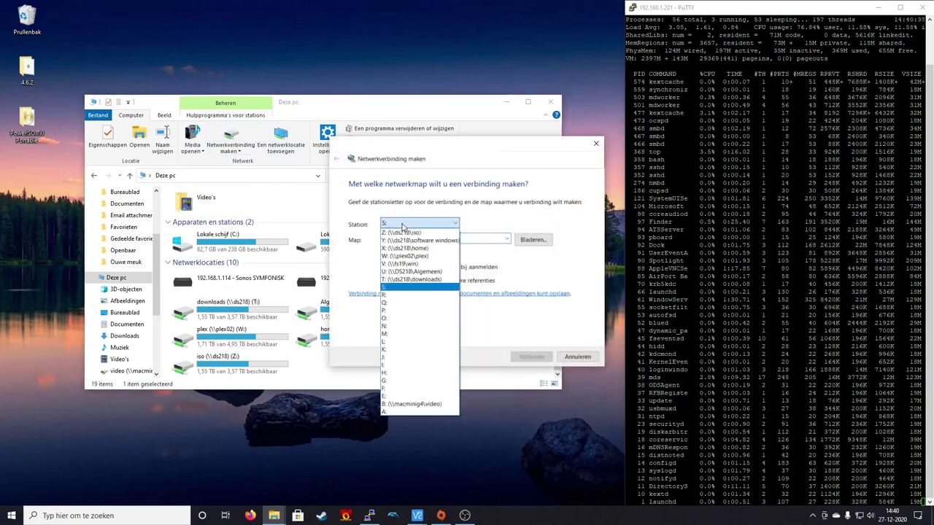
click(412, 395)
click(470, 239)
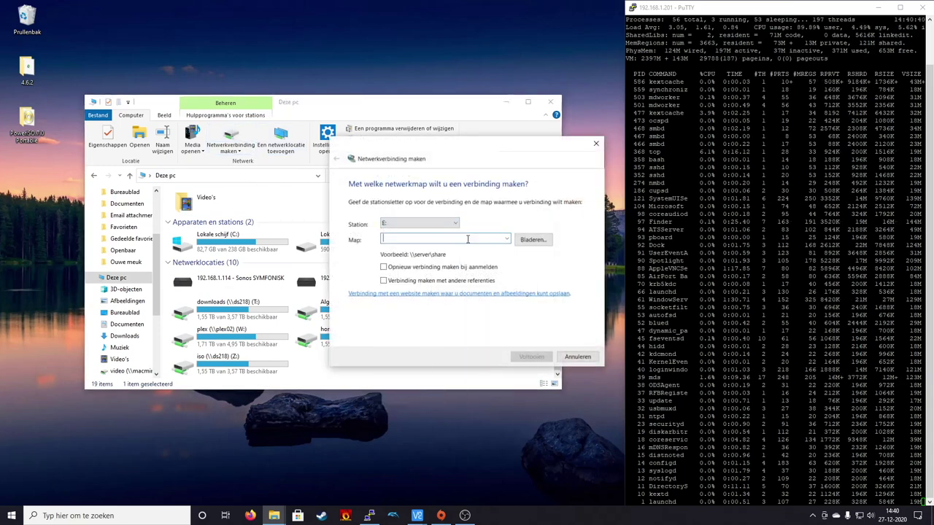
text(\\macmini)
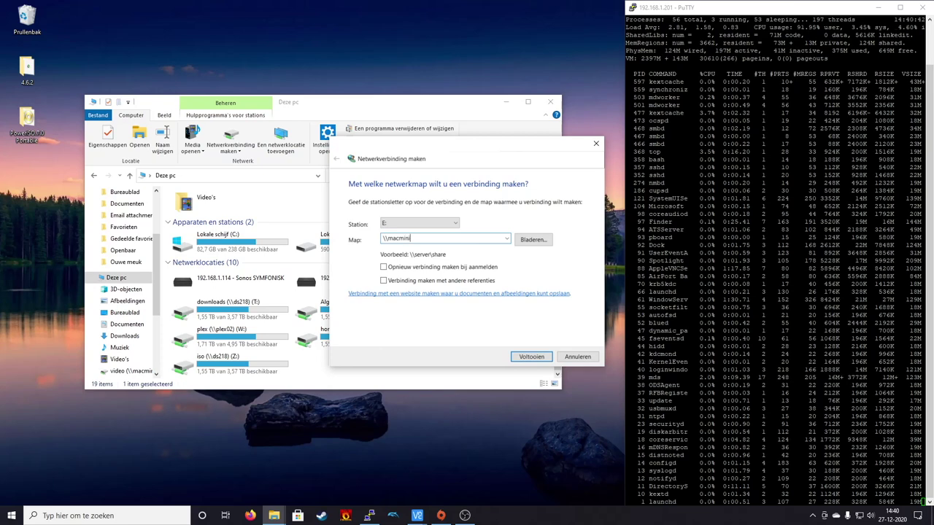
text(4\bu)
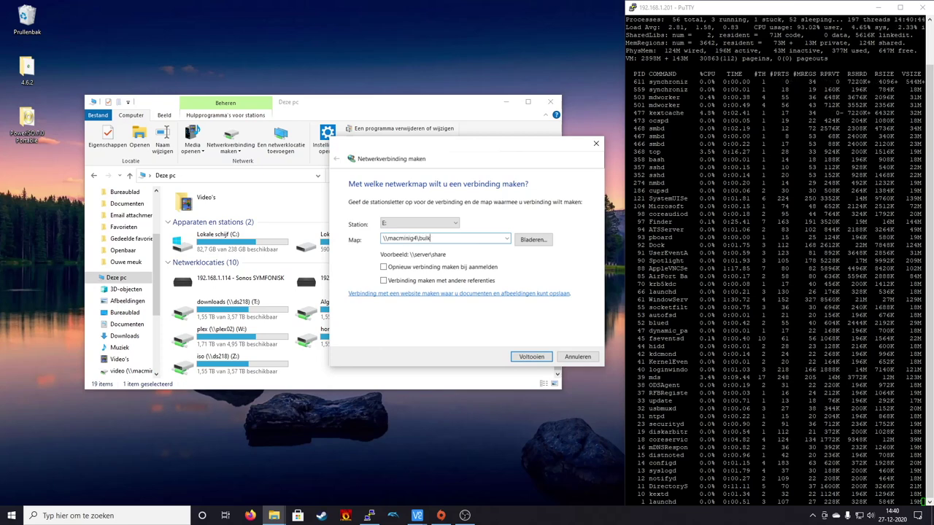
text(lk)
key(Return)
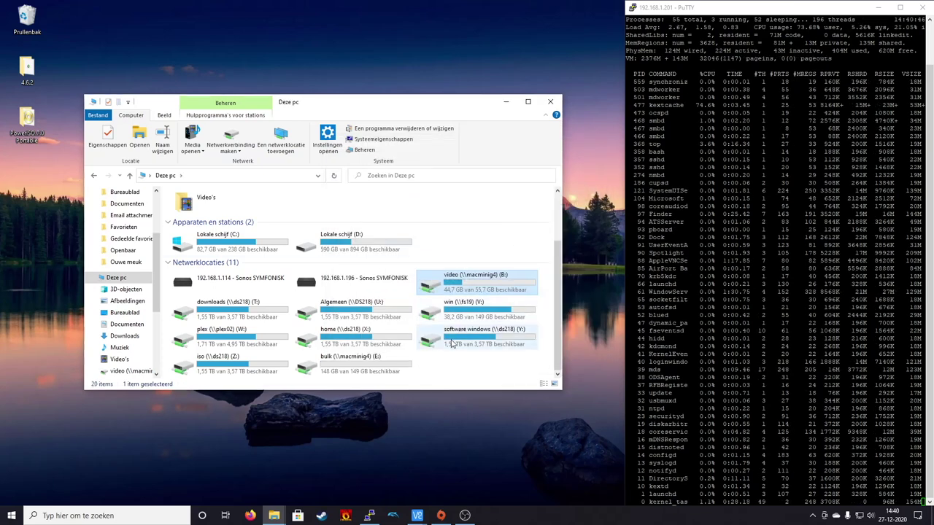
- Select the new bulk (E:) drive and compare its free space with video (B:)
click(383, 376)
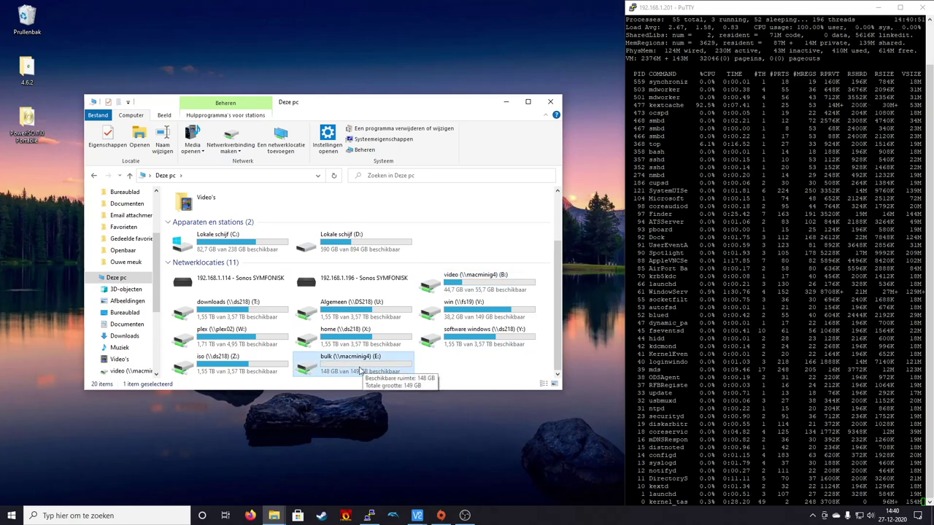
click(462, 291)
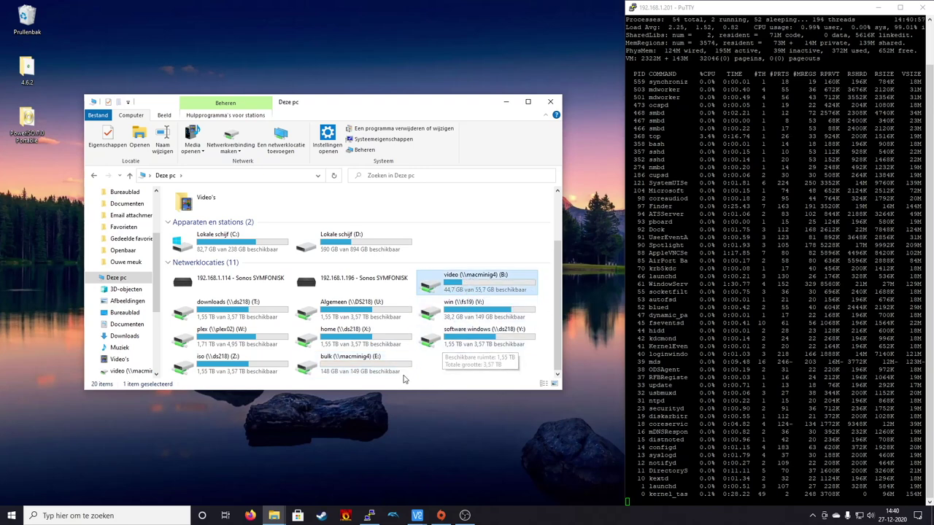
click(348, 360)
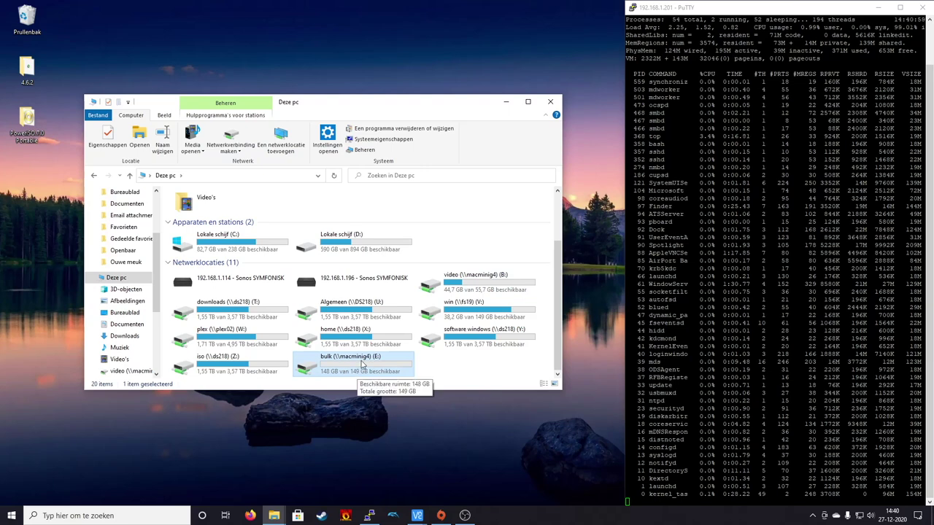
- Test that bulk (E:) is writable by creating and deleting a Nieuwe map folder
double_click(362, 365)
right_click(271, 239)
click(376, 161)
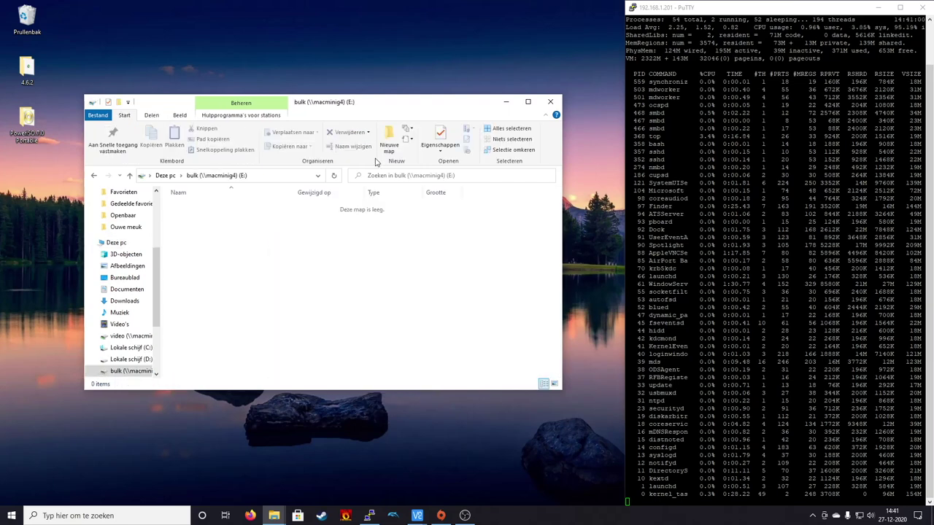
click(388, 145)
key(Return)
key(Delete)
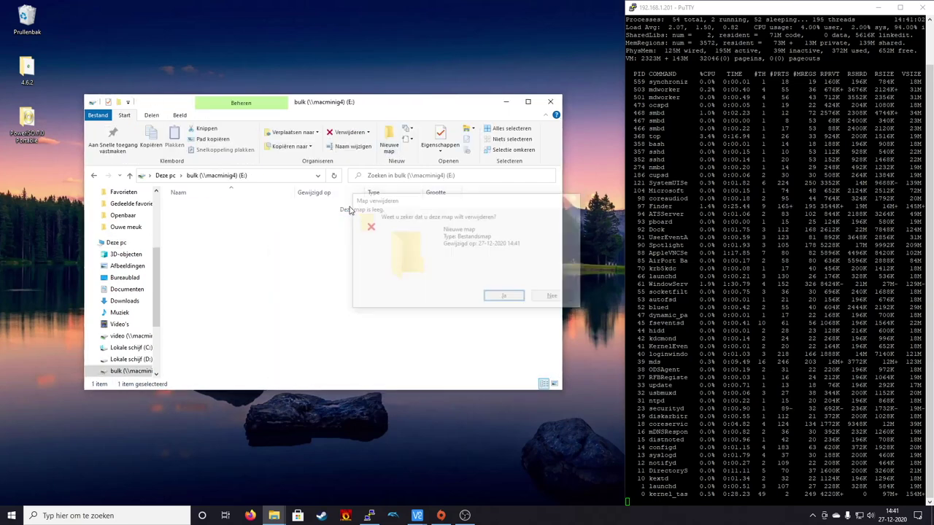
click(97, 175)
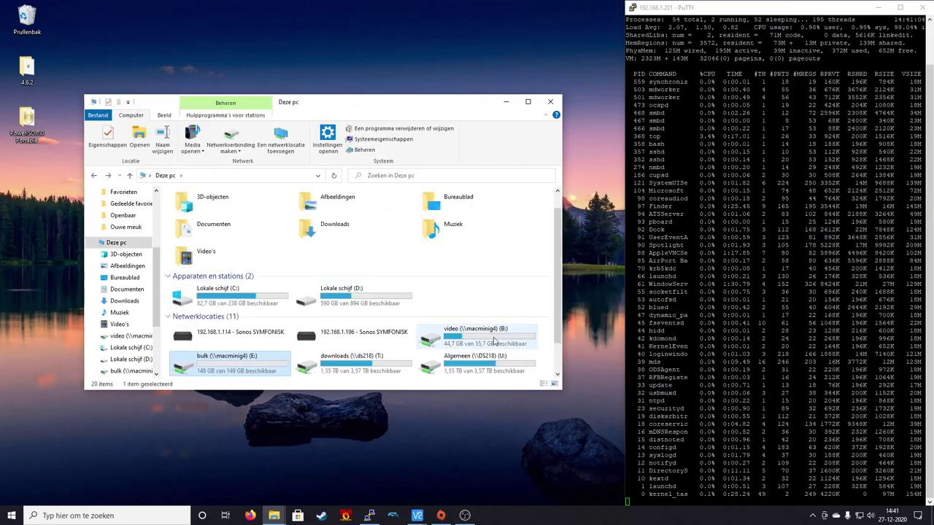
- Paste scoobydoo_vcd-rip.mp4 from video (B:) into bulk (E:), delete it, then drag it in again
double_click(494, 340)
click(284, 209)
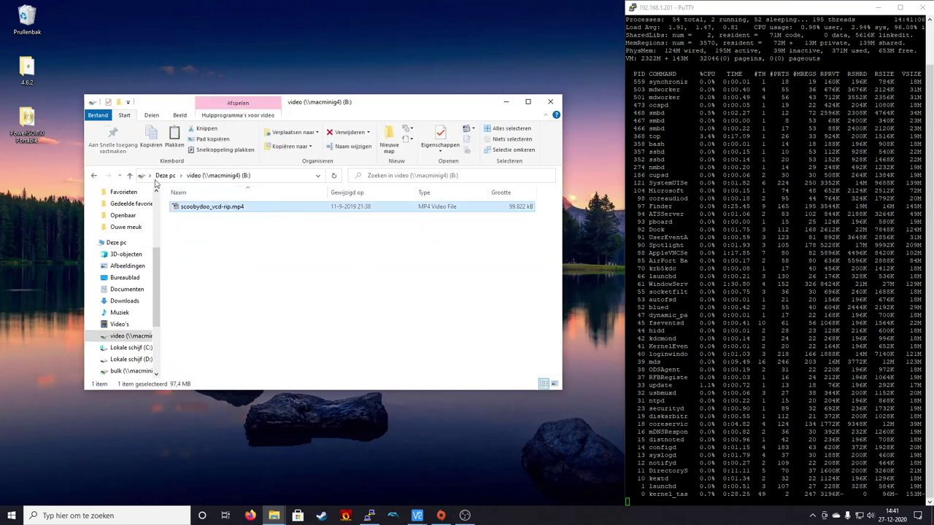
click(105, 177)
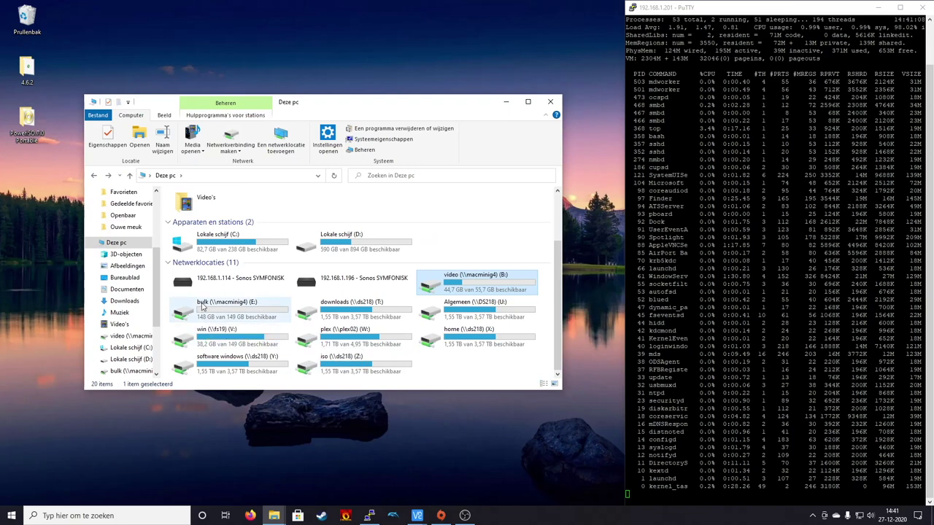
double_click(203, 308)
key(ctrl+v)
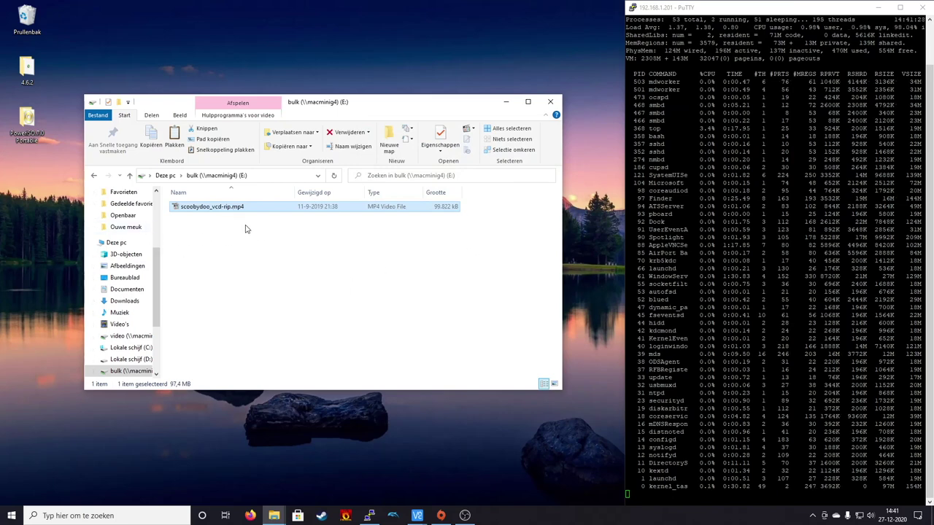
key(Delete)
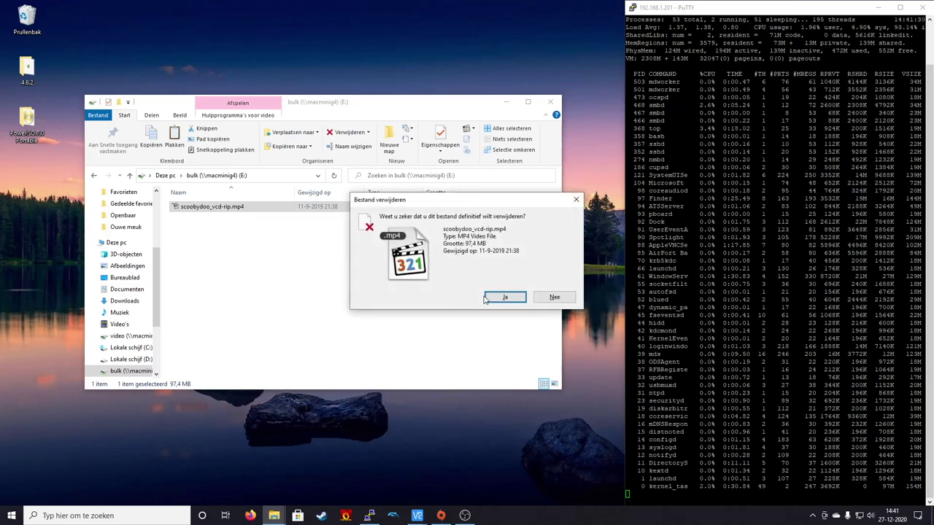
click(486, 299)
mouse_move(271, 517)
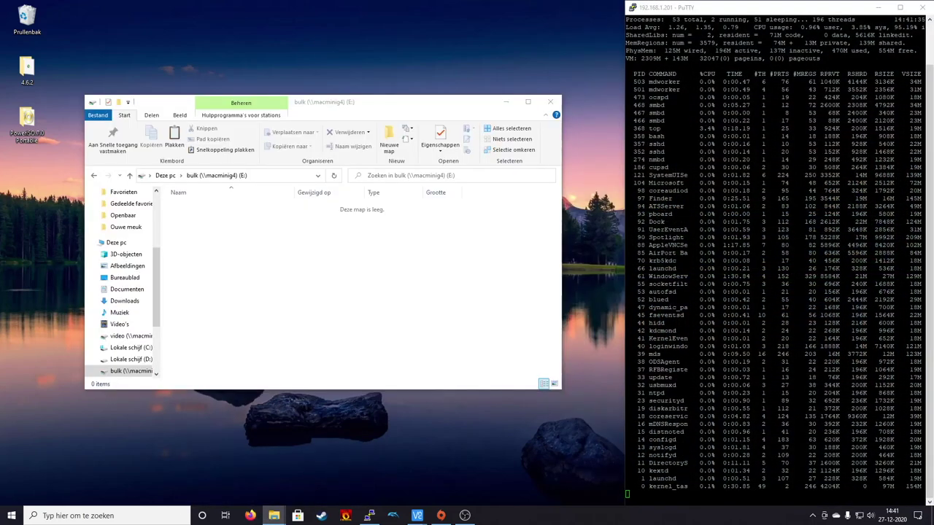
drag(470, 343, 267, 287)
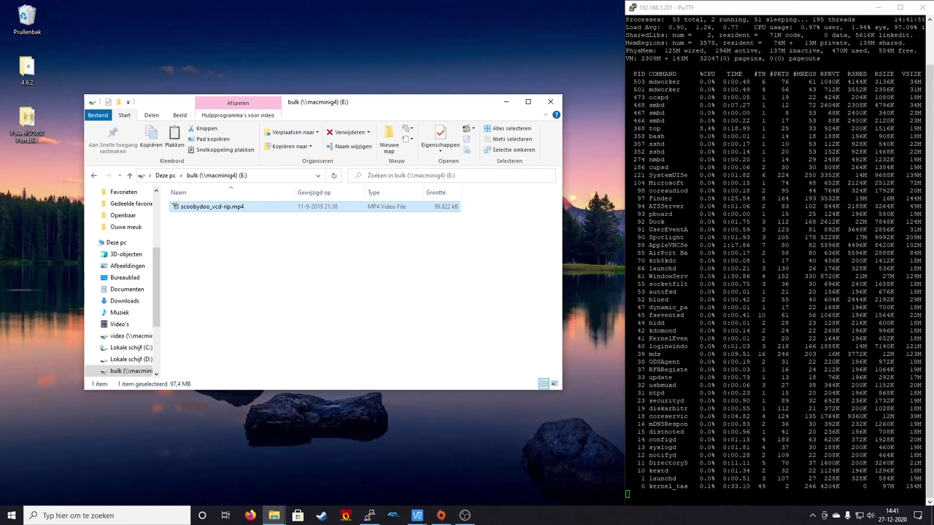
- Deselect the copied video and go back to the Deze pc drive overview
click(221, 253)
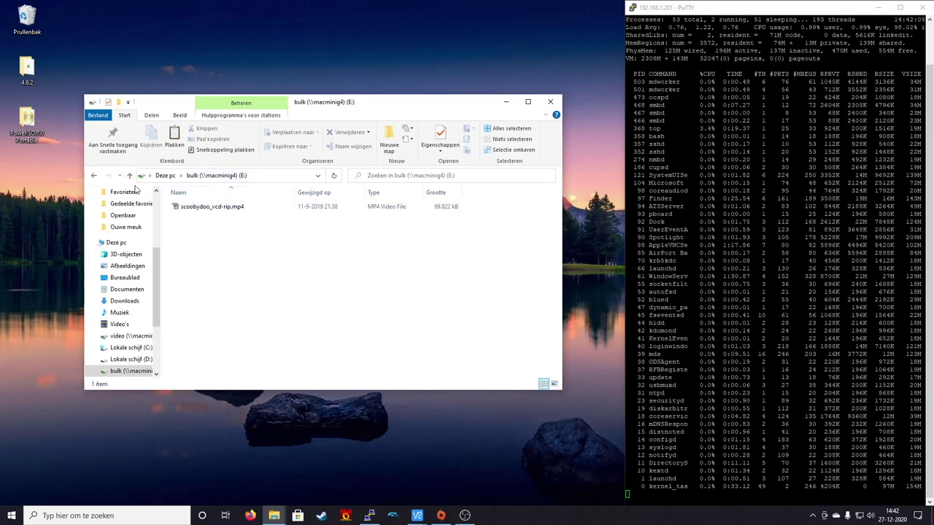
click(98, 175)
scroll(326, 286, down, 1)
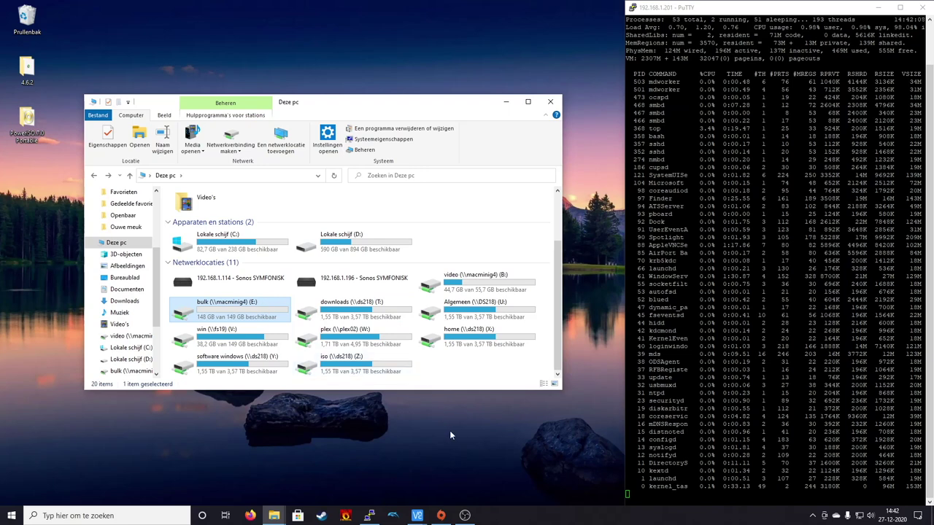
- Switch to VNC Viewer and open Time Machine preferences from the menu-bar icon
click(416, 516)
click(481, 476)
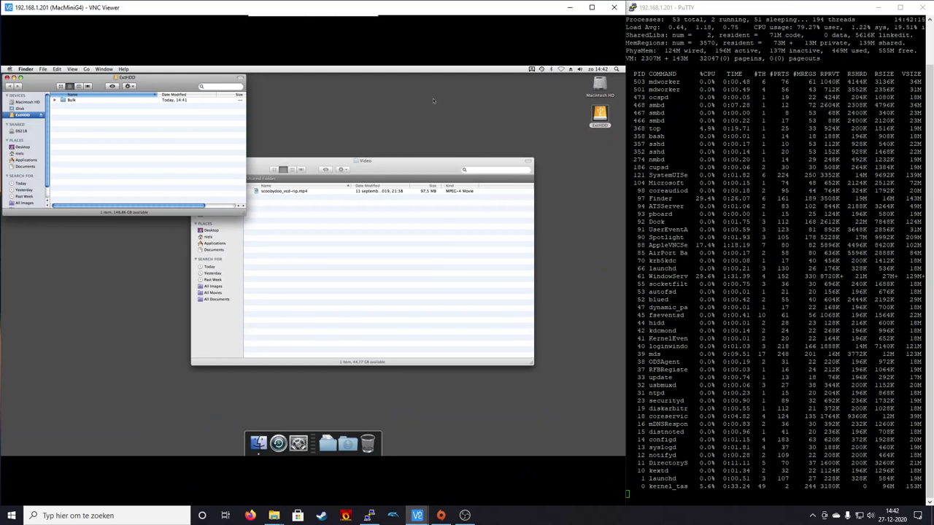
click(541, 69)
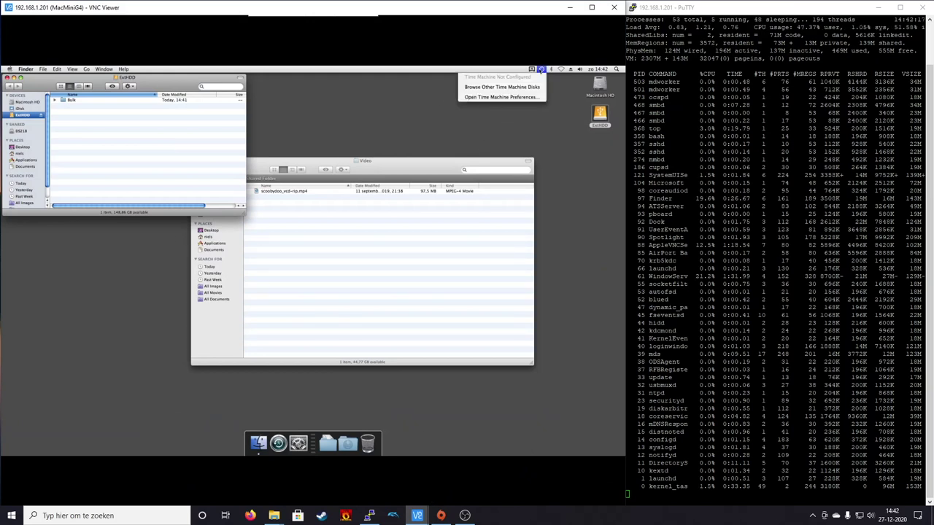
click(541, 69)
click(540, 69)
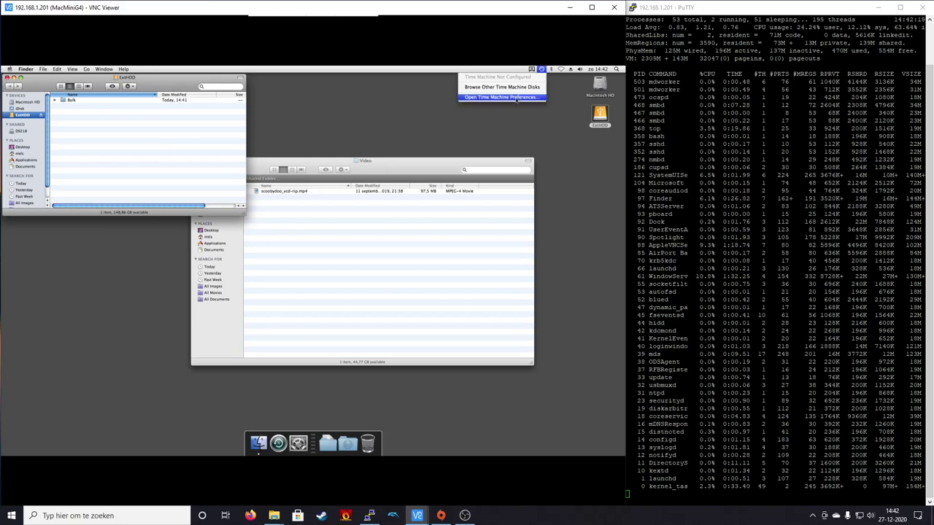
click(516, 99)
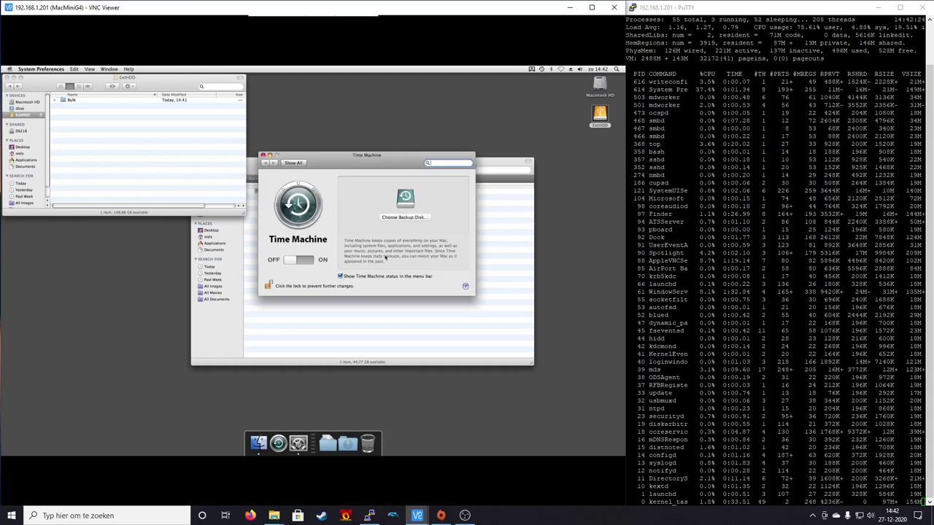
- View the disks offered for backup, cancel without changes, and close Time Machine preferences
click(412, 218)
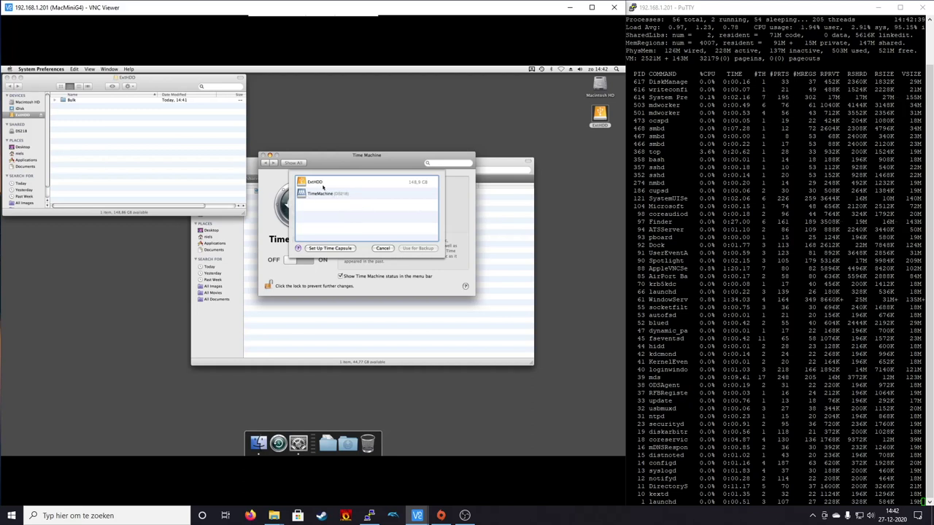
click(382, 249)
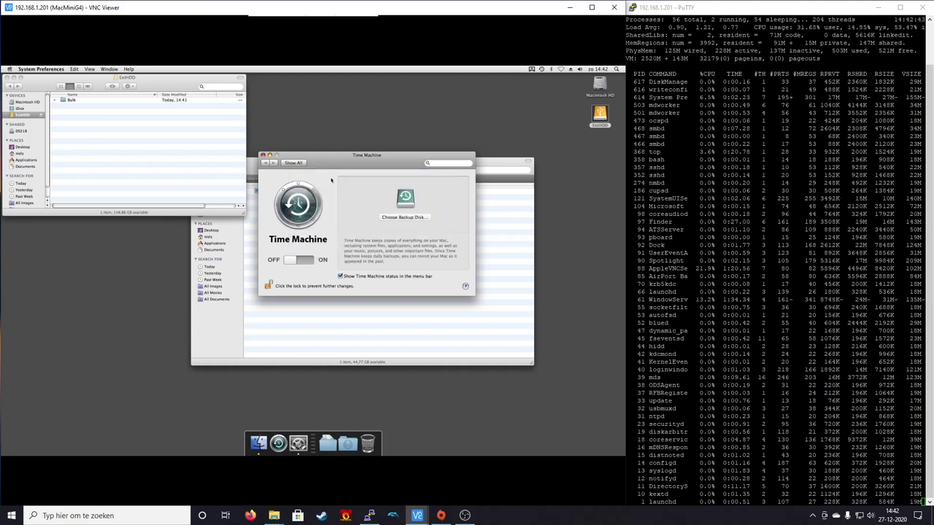
click(264, 156)
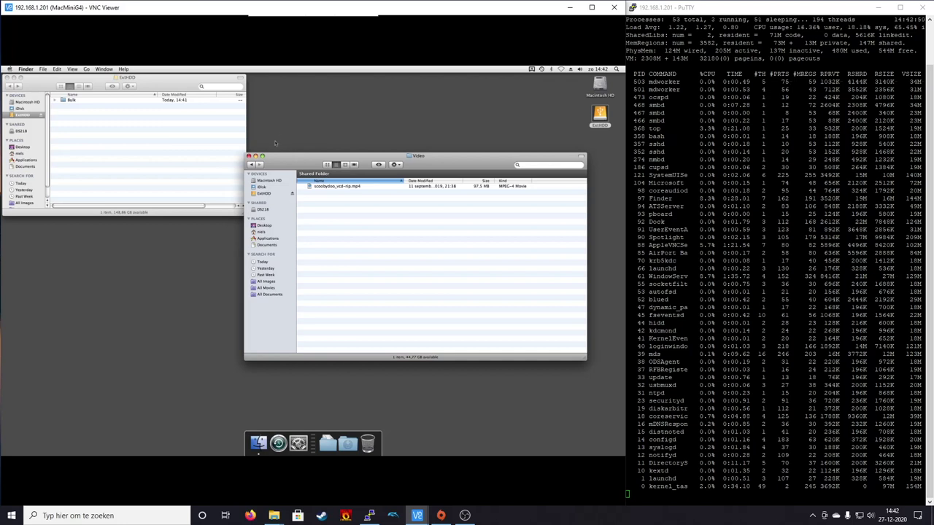
- Close the Video and ExtHDD Finder windows and deselect the ExtHDD desktop icon
click(248, 156)
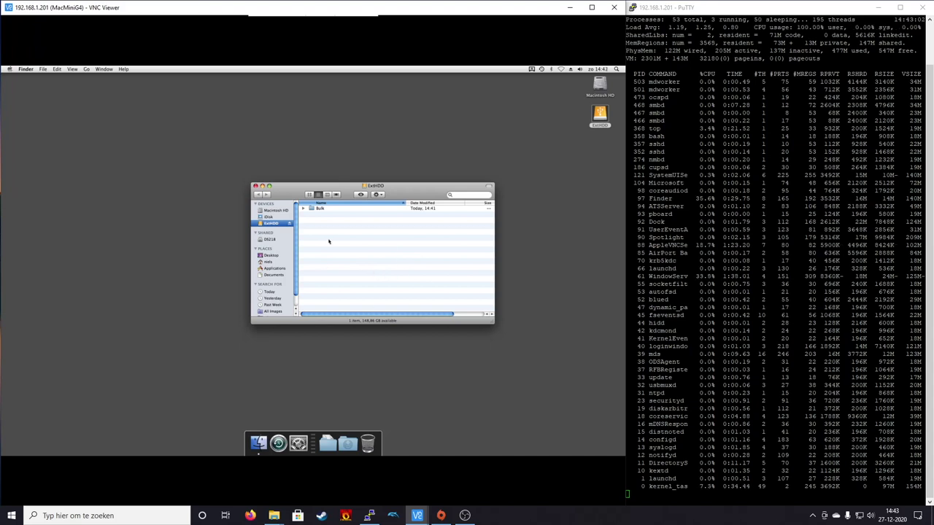
click(256, 187)
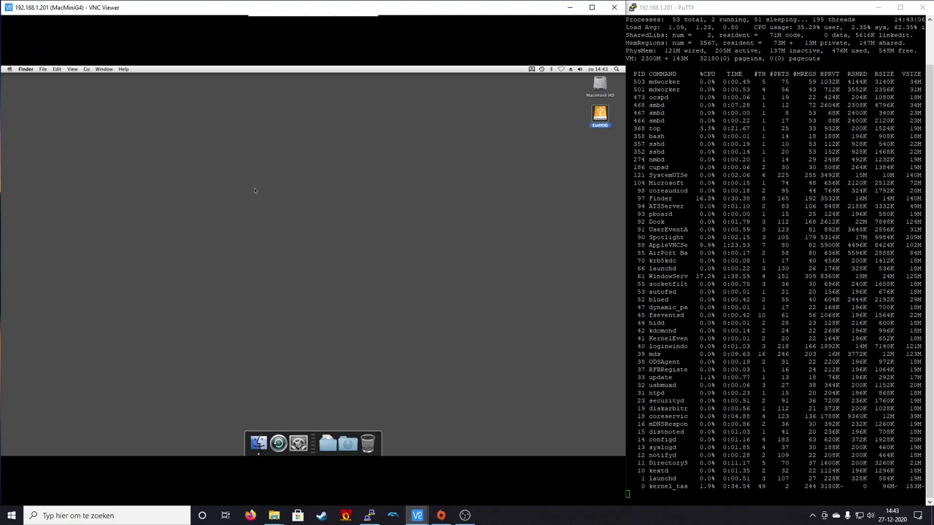
click(355, 198)
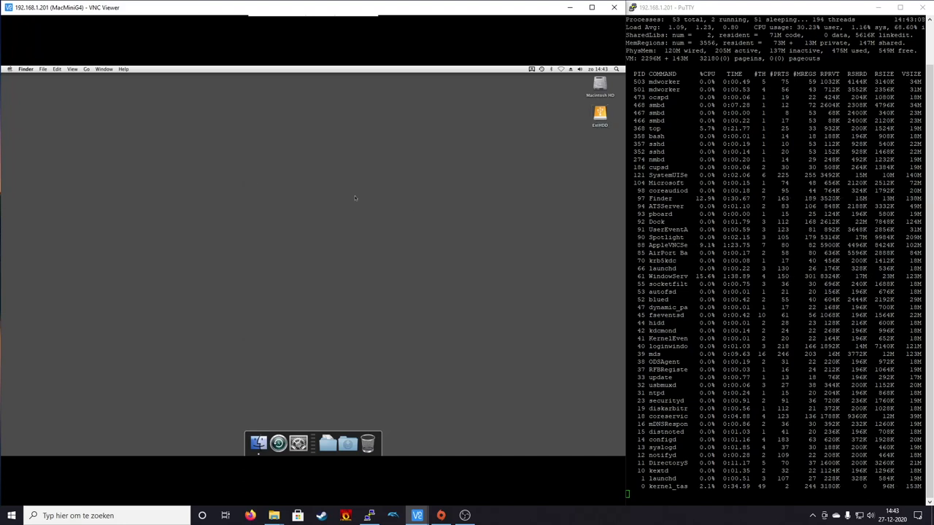